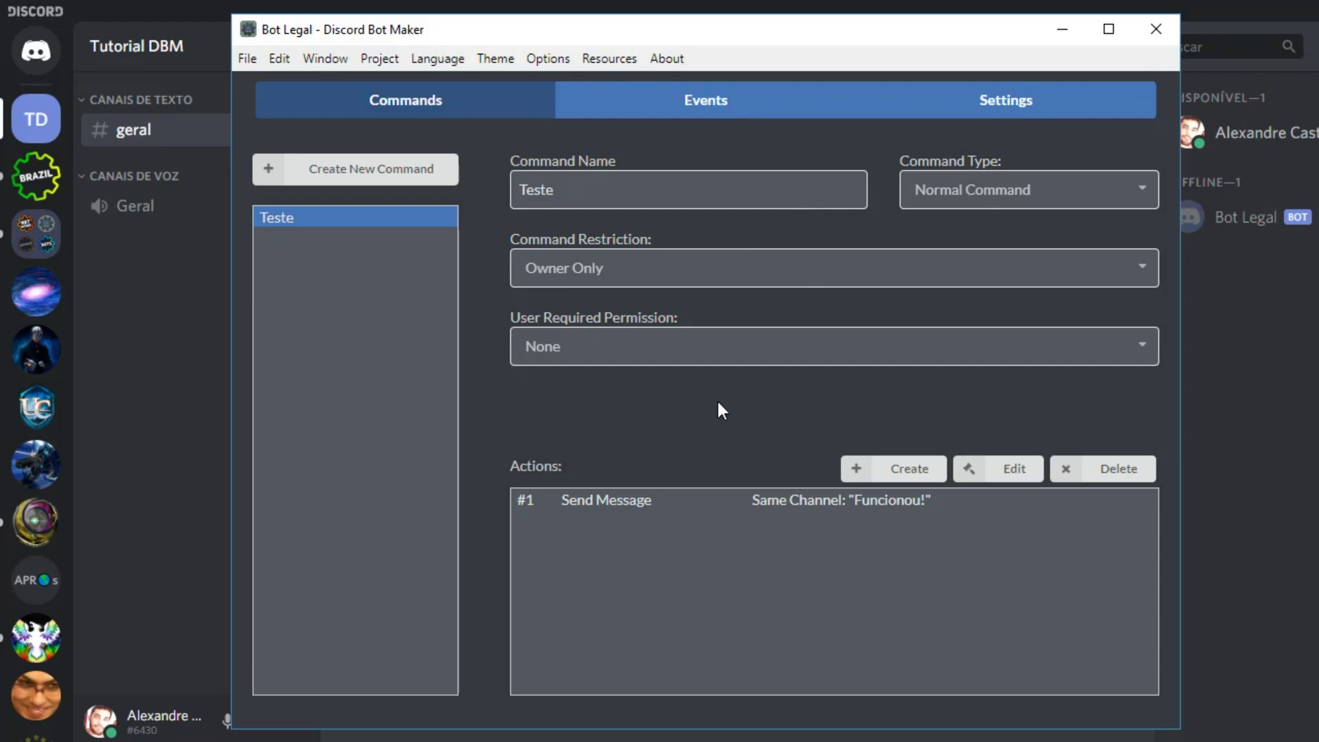
# - Set the bot's command tag to "/" in the project settings and return to the command list
pyautogui.click(965, 111)
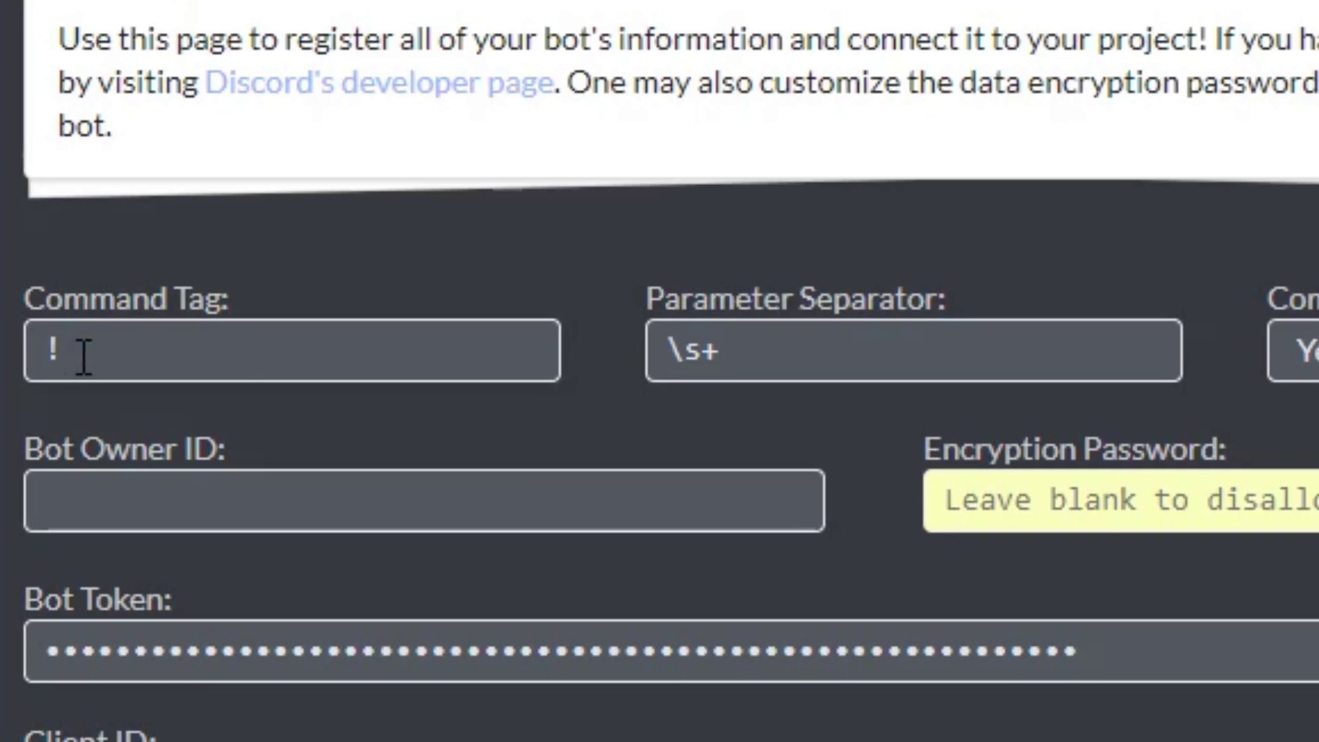
pyautogui.moveTo(83, 356); pyautogui.dragTo(15, 354)
pyautogui.write('bot')
pyautogui.press('BackSpace')
pyautogui.press('BackSpace')
pyautogui.press('BackSpace')
pyautogui.write('/')
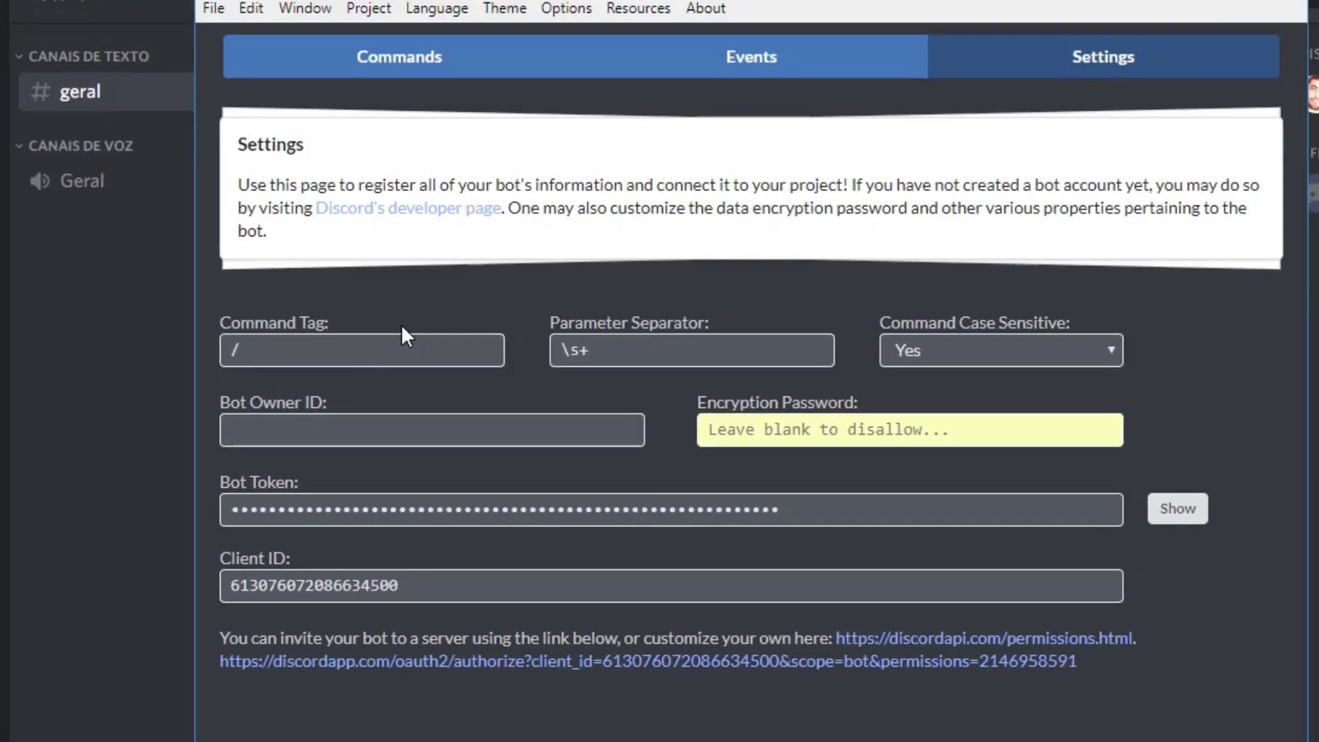
pyautogui.click(384, 58)
# - Switch to Discord and send the message "botTeste" in the geral channel
pyautogui.click(168, 412)
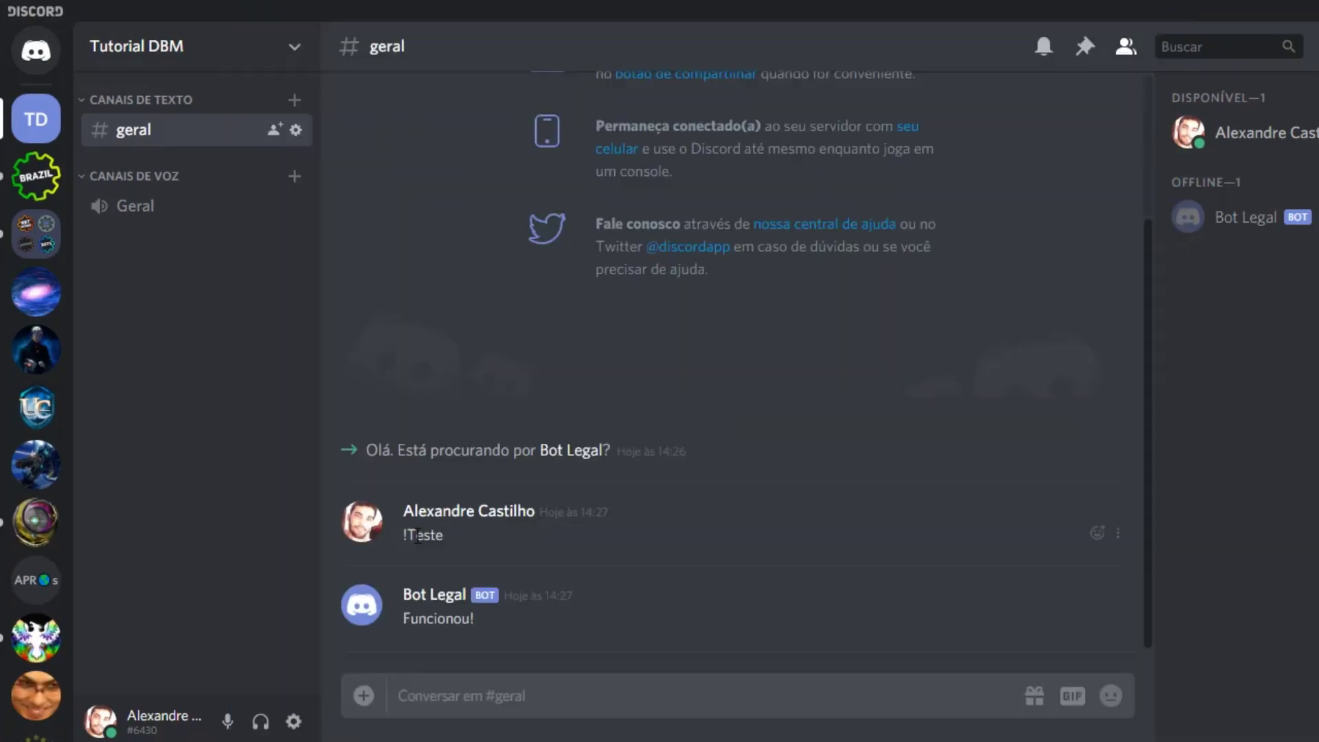
pyautogui.write('botT')
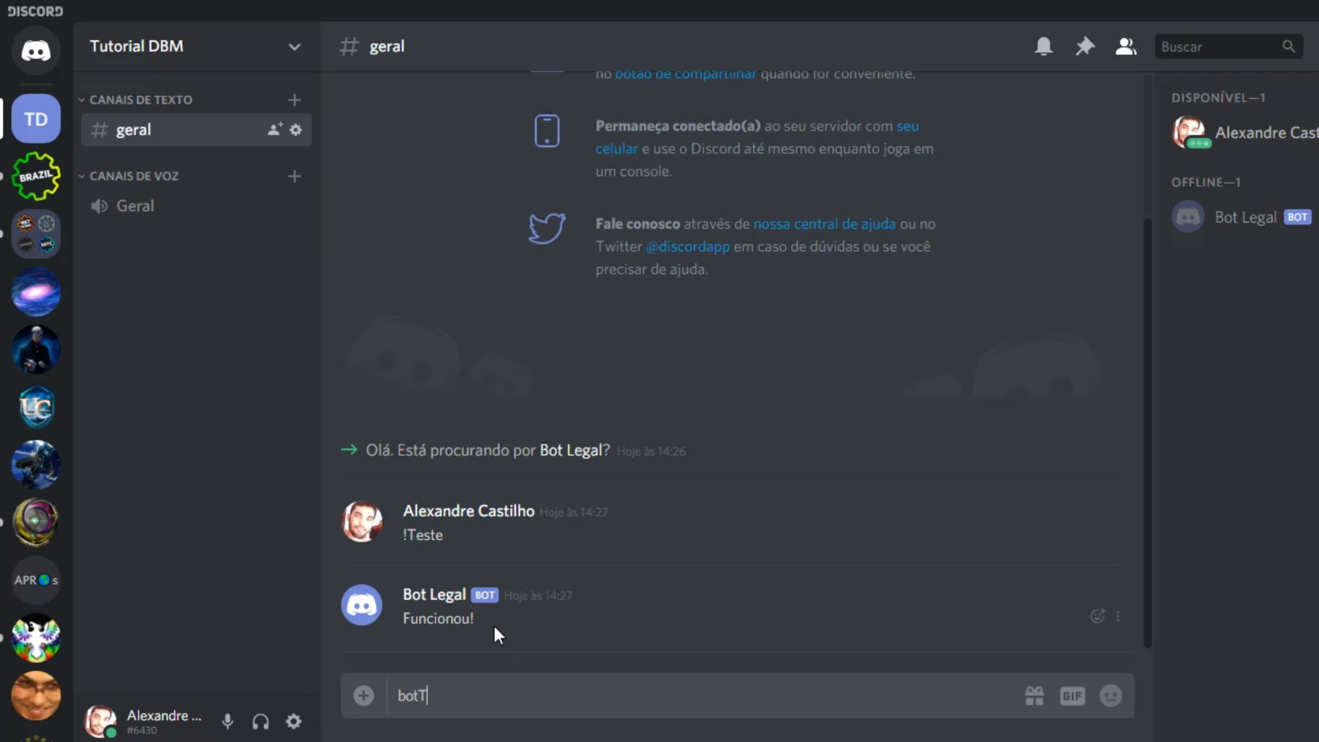
pyautogui.write('este')
pyautogui.press('Return')
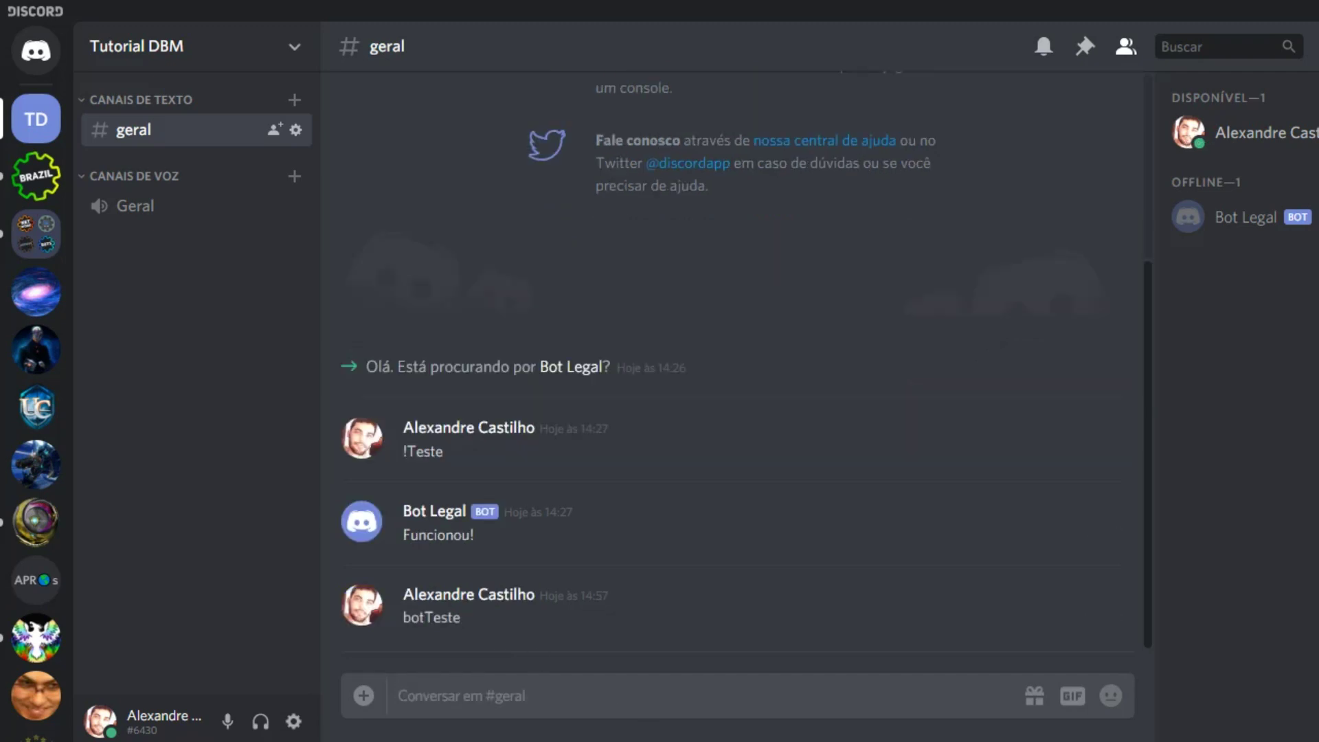
# - Return to Discord Bot Maker and save the Bot Legal project
pyautogui.hotkey('alt', 'Tab')
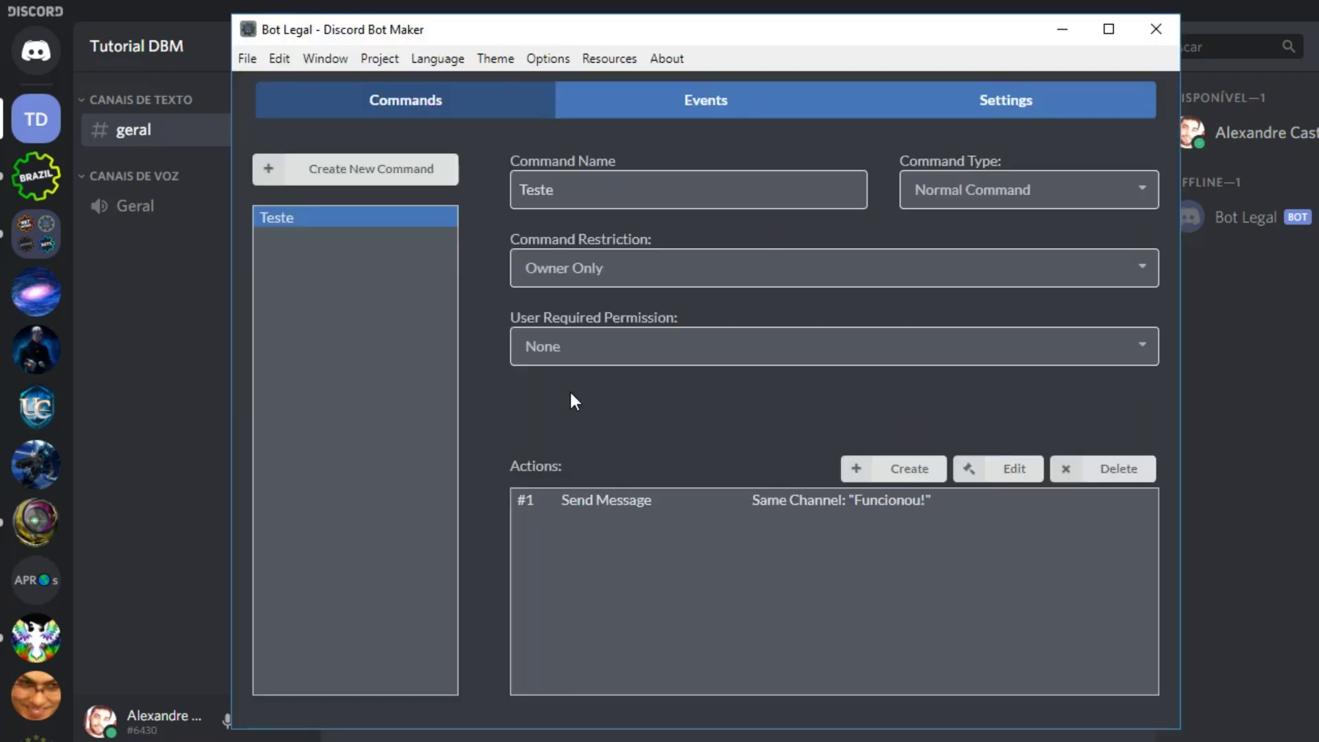
pyautogui.click(954, 102)
pyautogui.click(405, 99)
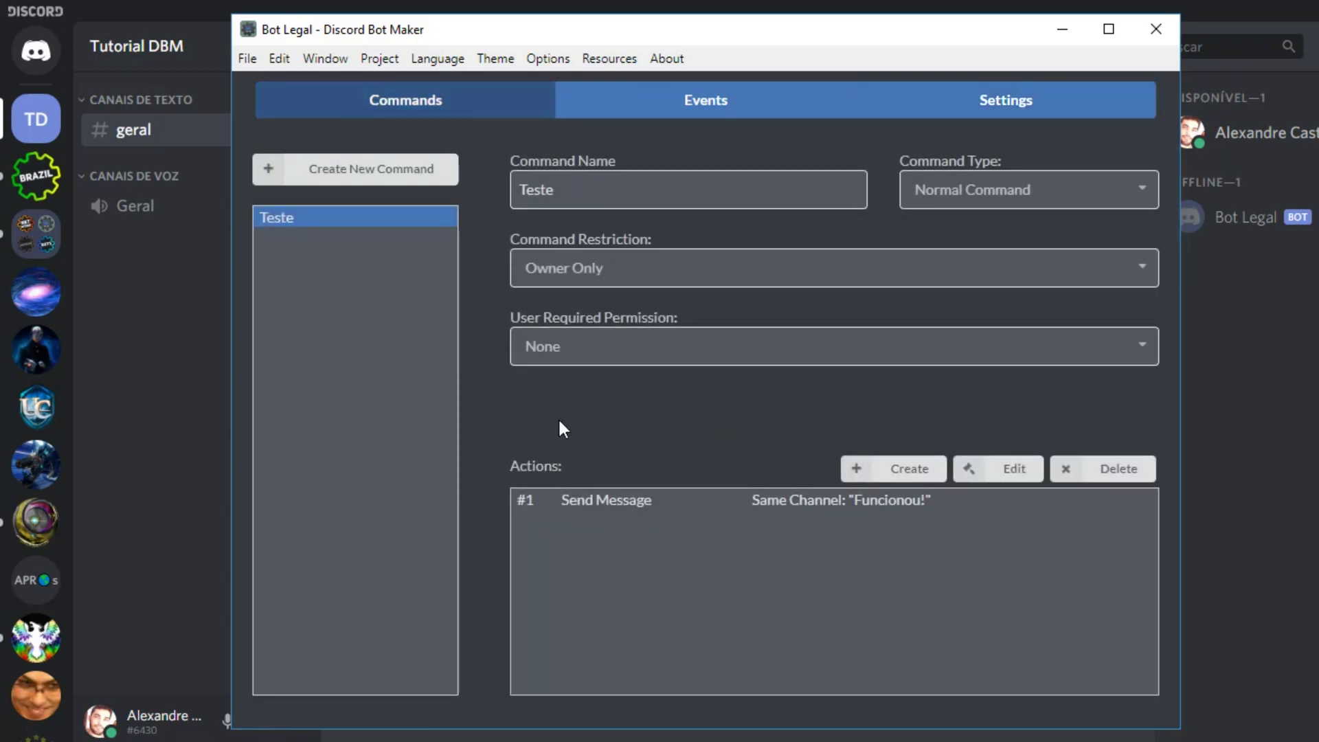
pyautogui.hotkey('ctrl', 's')
pyautogui.click(765, 393)
# - Switch to Discord and test the command tag by sending "!Teste" and "/Teste" in the geral channel
pyautogui.hotkey('alt', 'Tab')
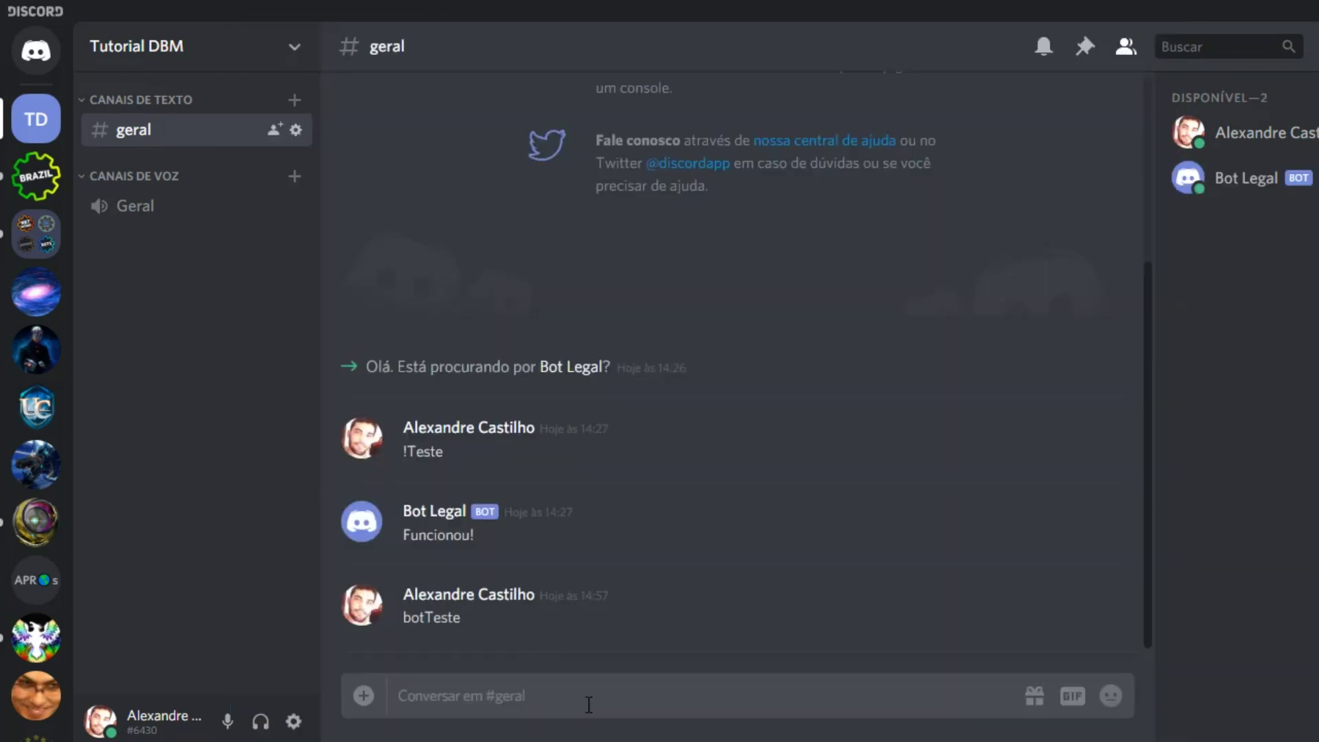
pyautogui.write('!')
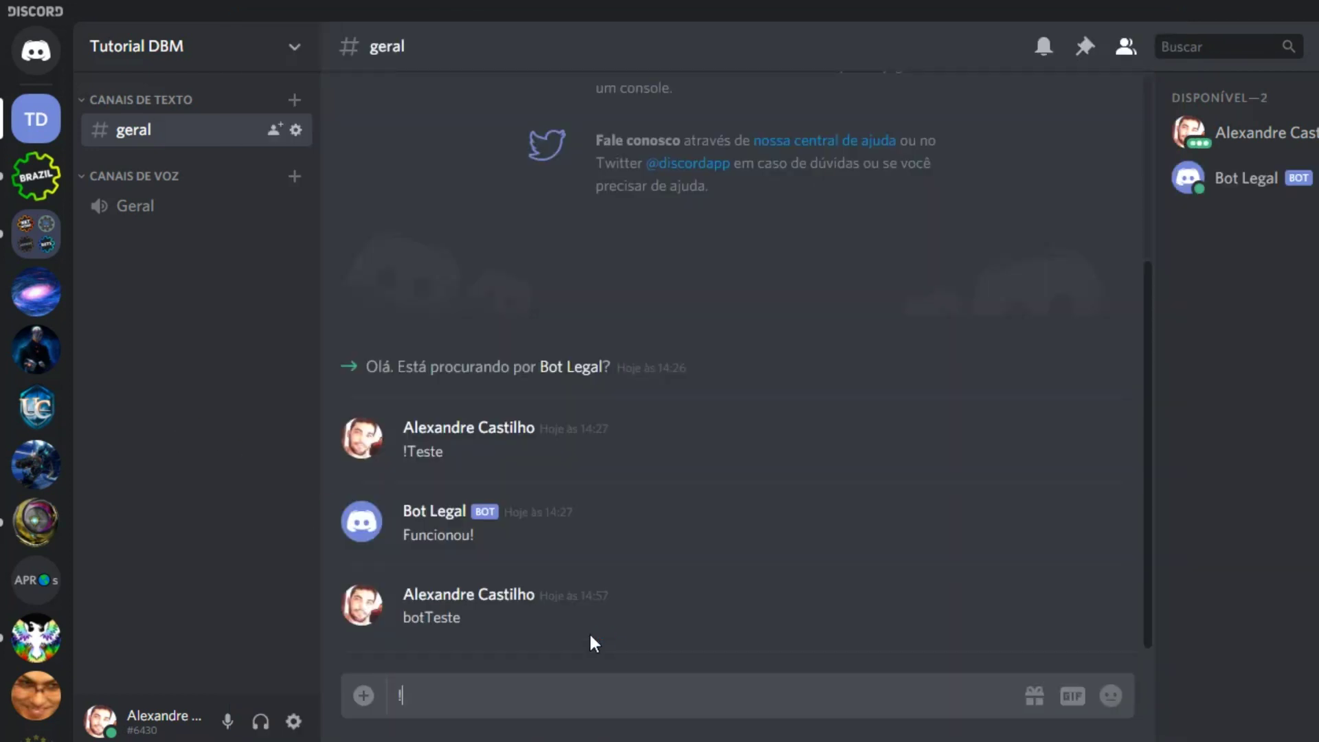
pyautogui.write('Teste')
pyautogui.press('Return')
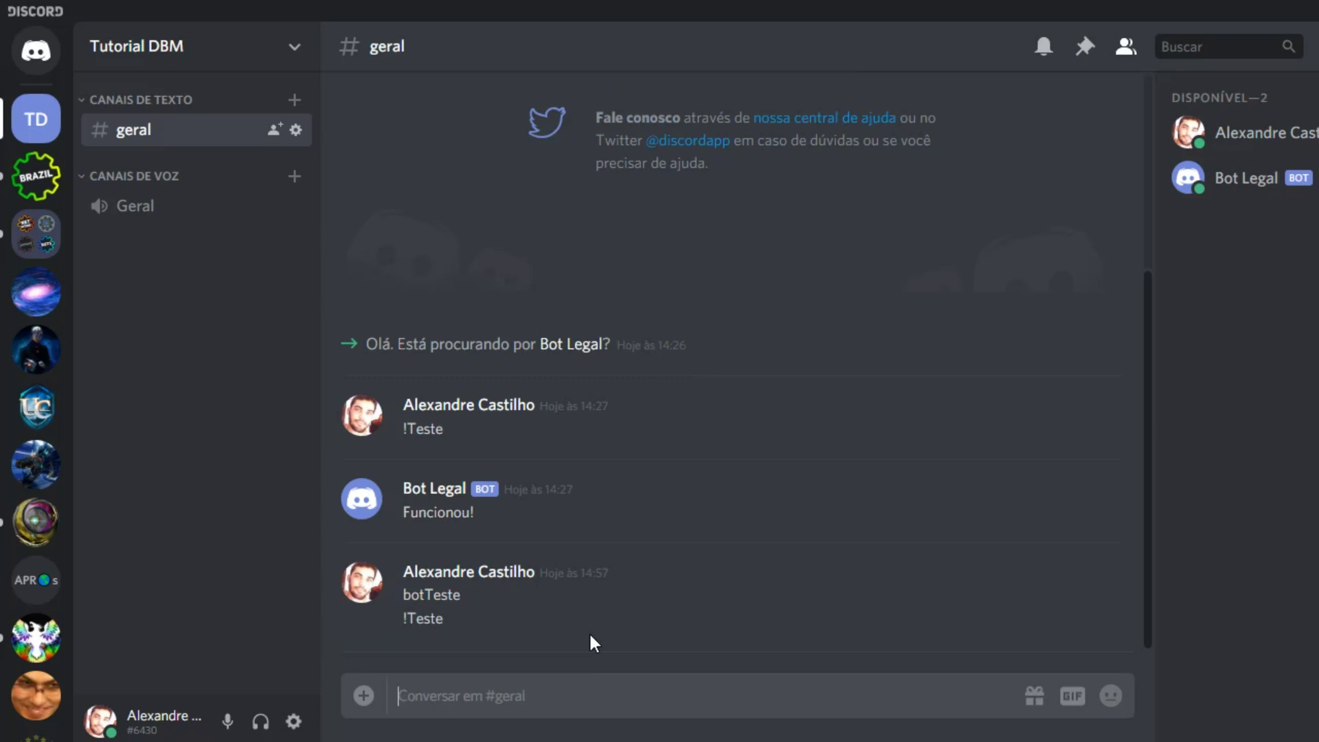
pyautogui.write('/Teste')
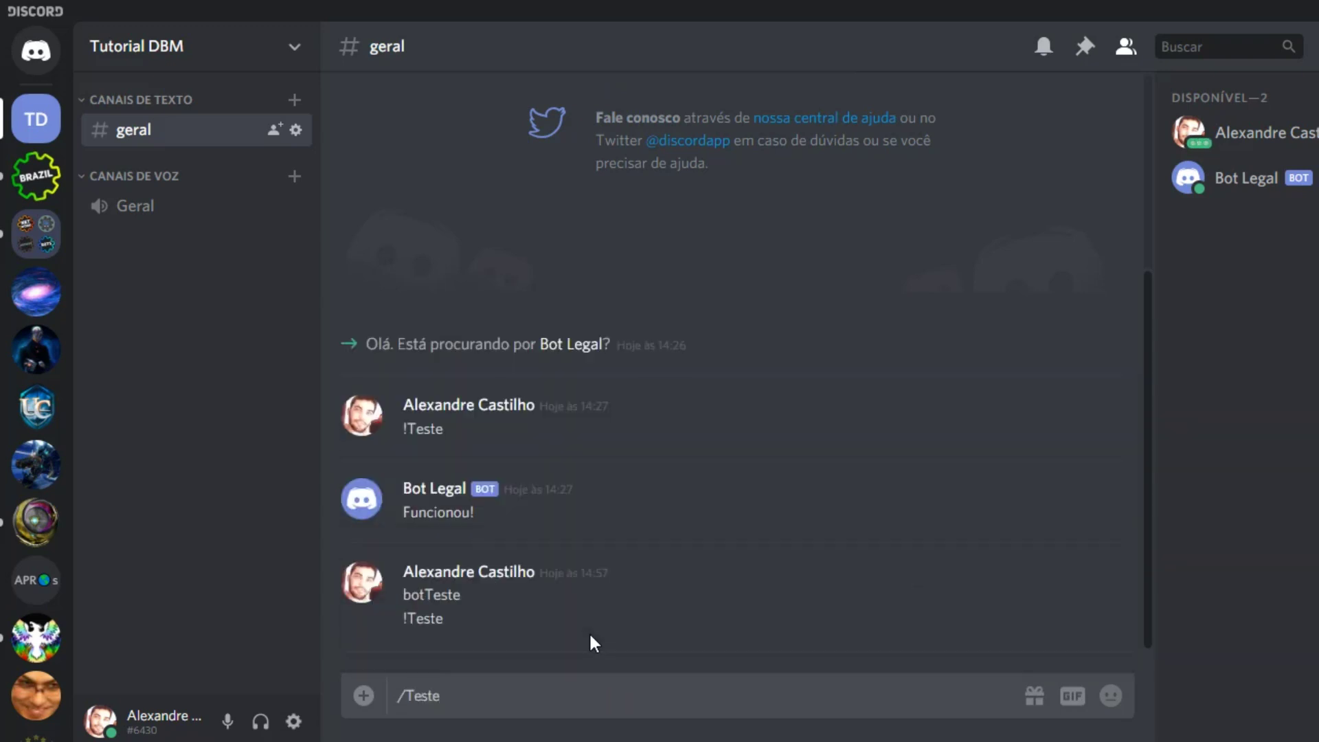
pyautogui.press('Return')
# - Switch to Discord Bot Maker and set the Teste command's type to Includes Word
pyautogui.hotkey('alt', 'Tab')
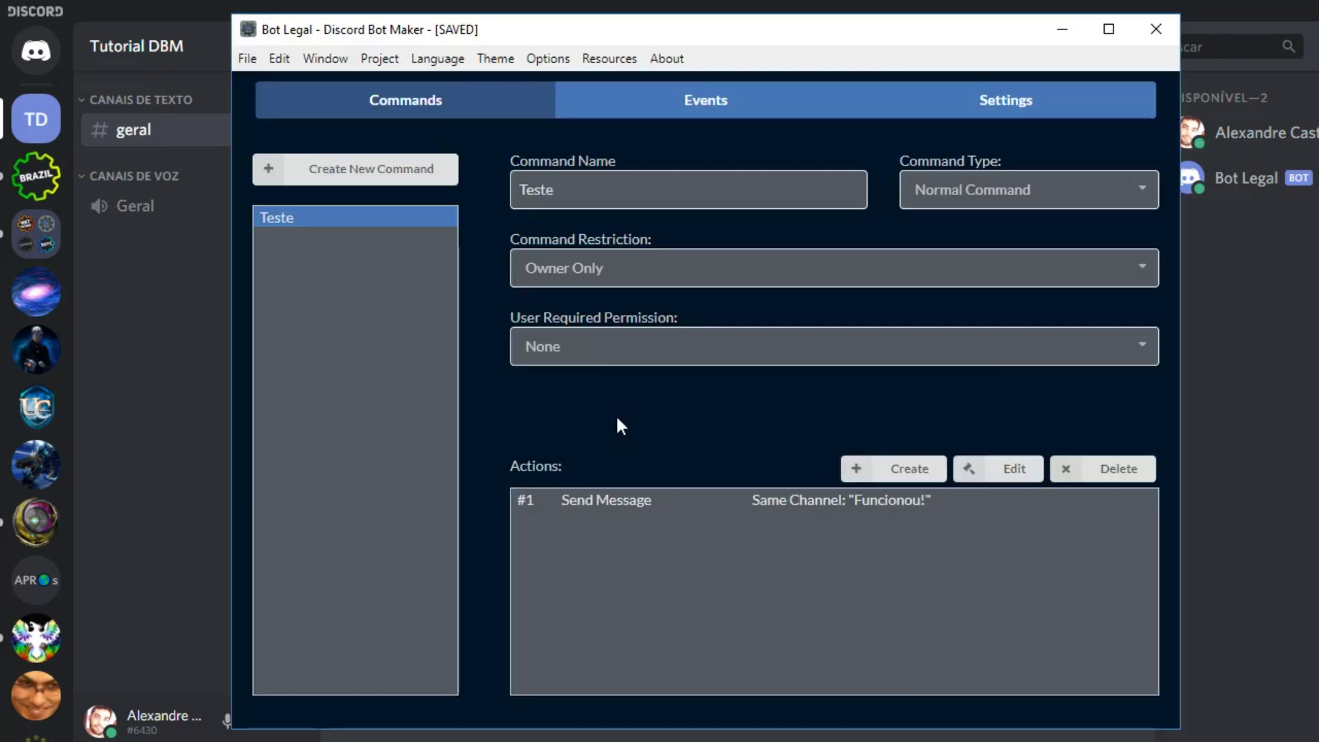
pyautogui.click(964, 199)
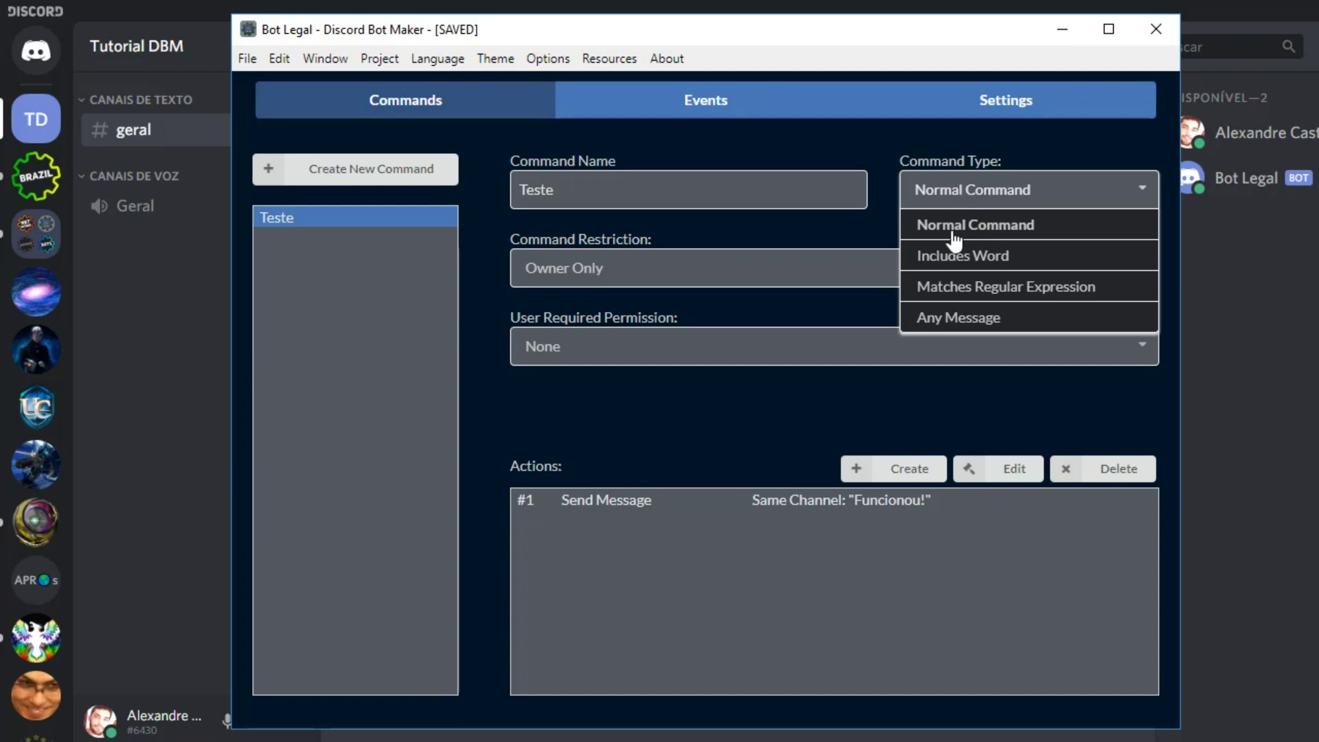
pyautogui.click(915, 261)
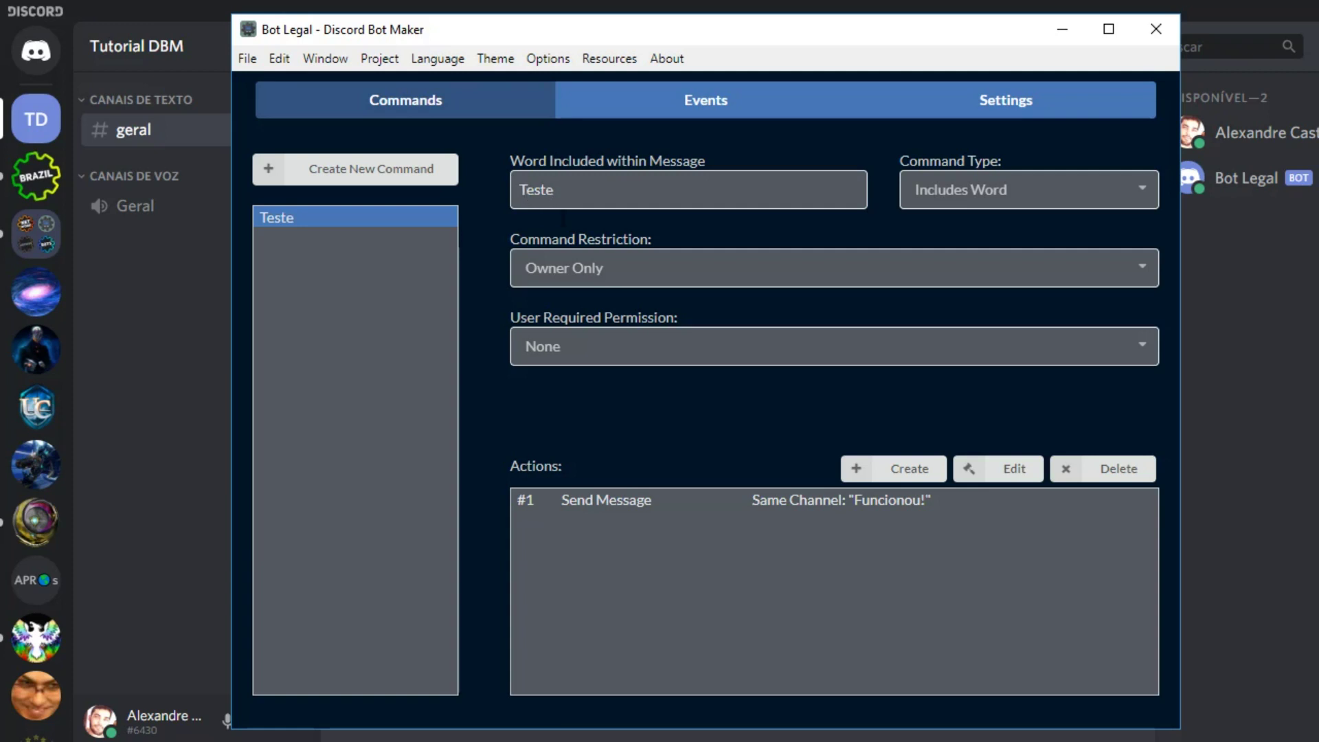
# - Set the Teste command's type to Matches Regular Expression and save the project
pyautogui.click(947, 203)
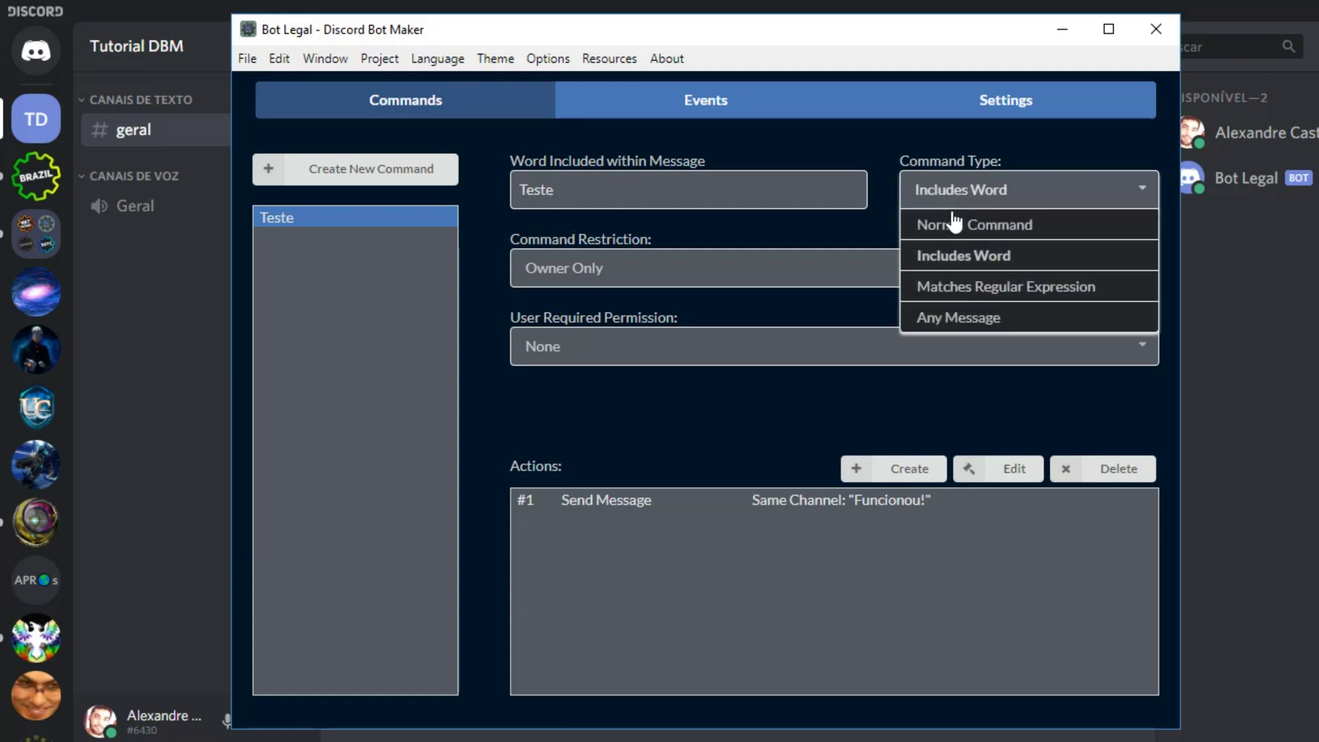
pyautogui.click(961, 288)
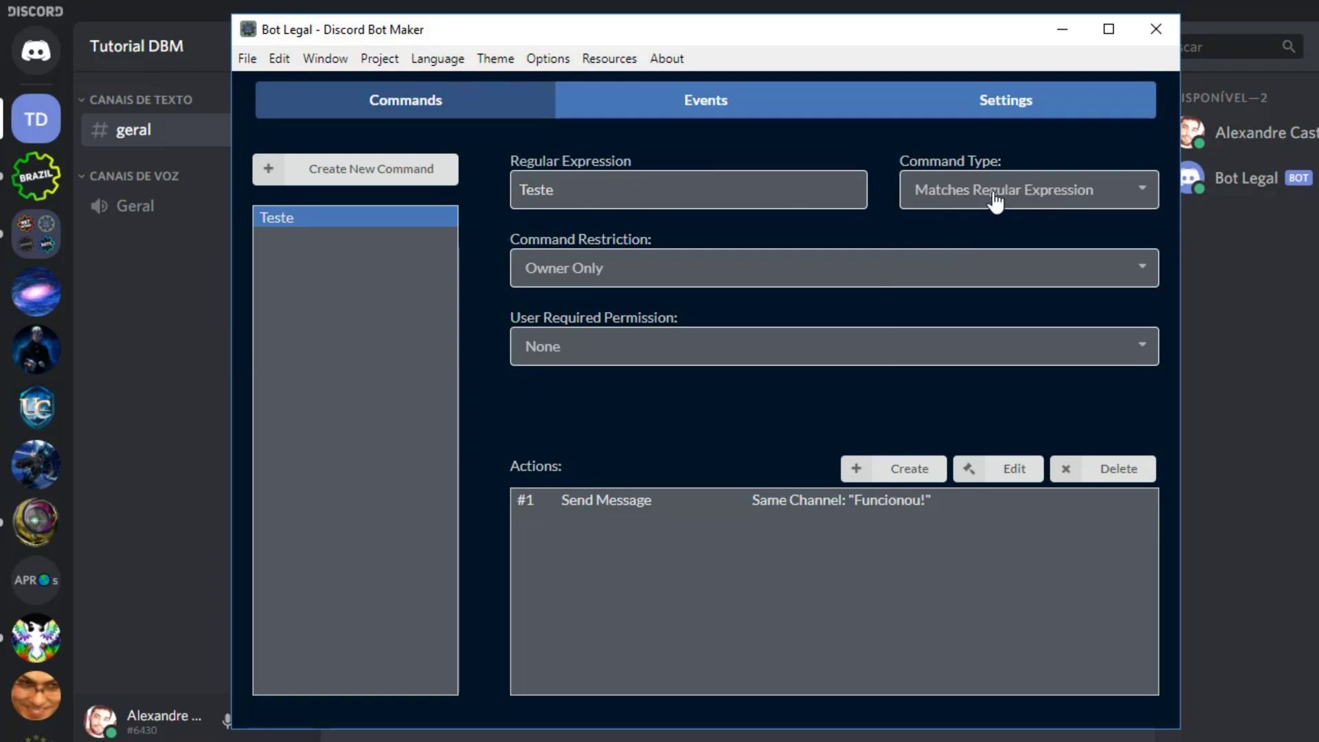
pyautogui.click(938, 199)
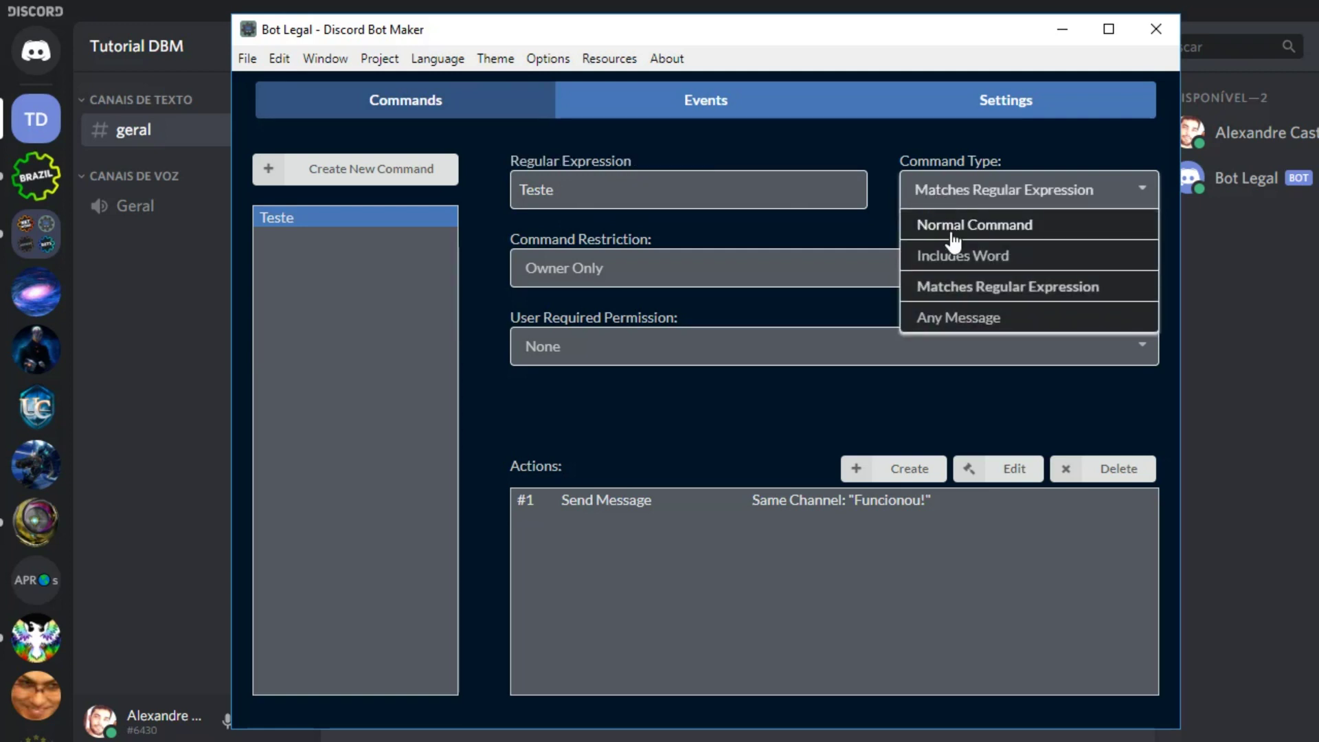
pyautogui.click(808, 226)
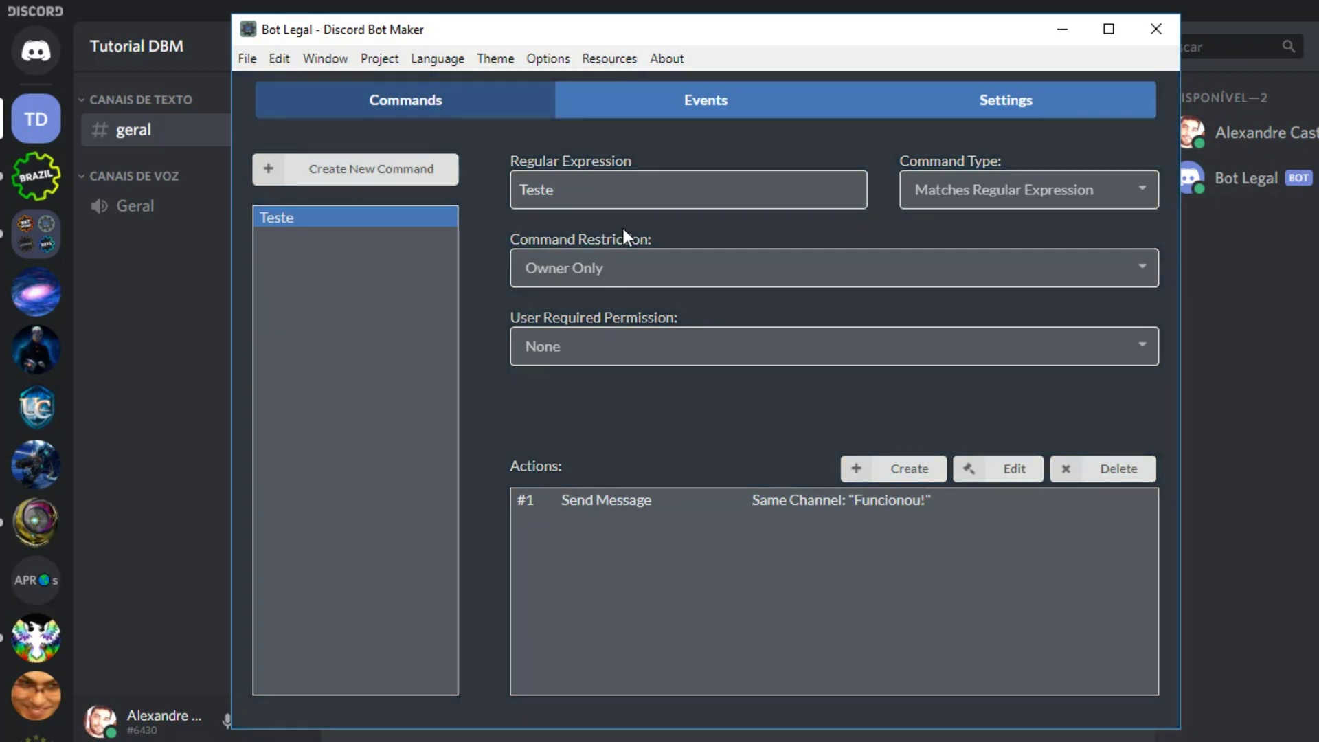
pyautogui.hotkey('ctrl', 's')
pyautogui.press('Return')
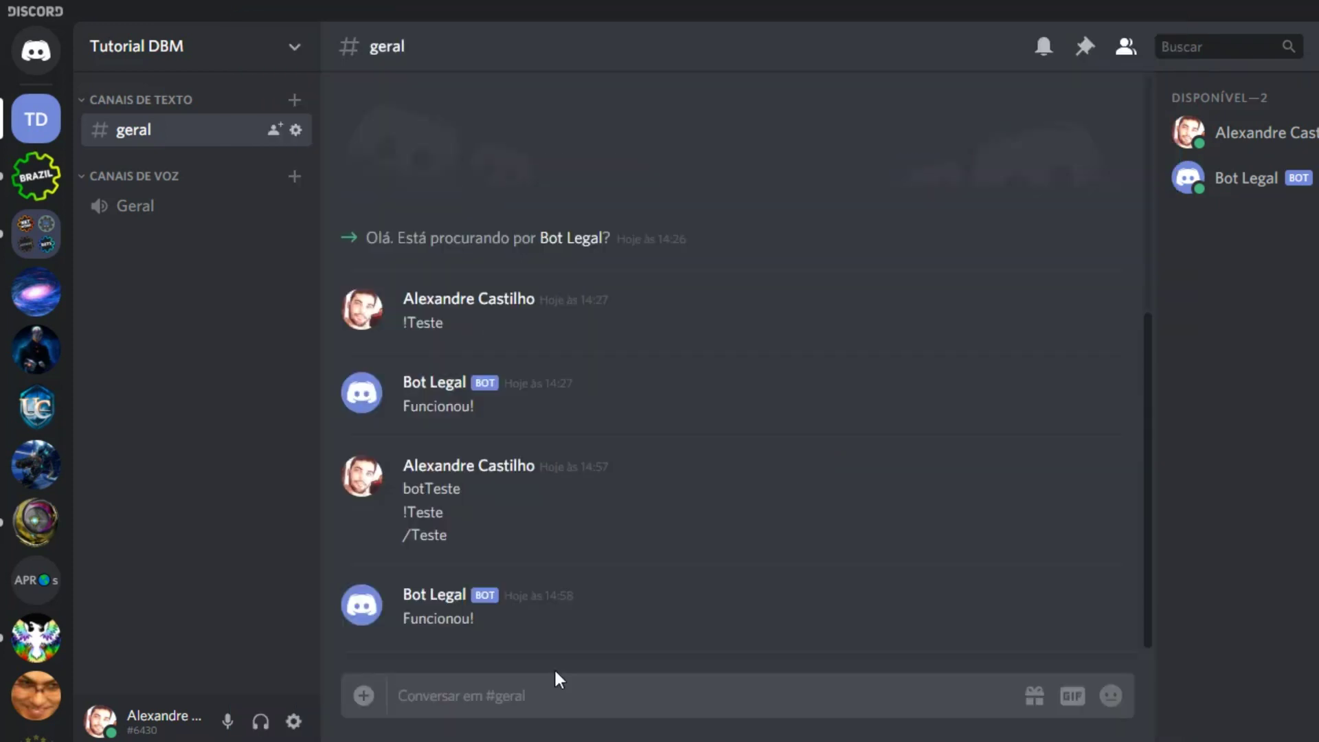
# - Send the message "Isso é um Teste" in Discord's geral channel
pyautogui.write('I')
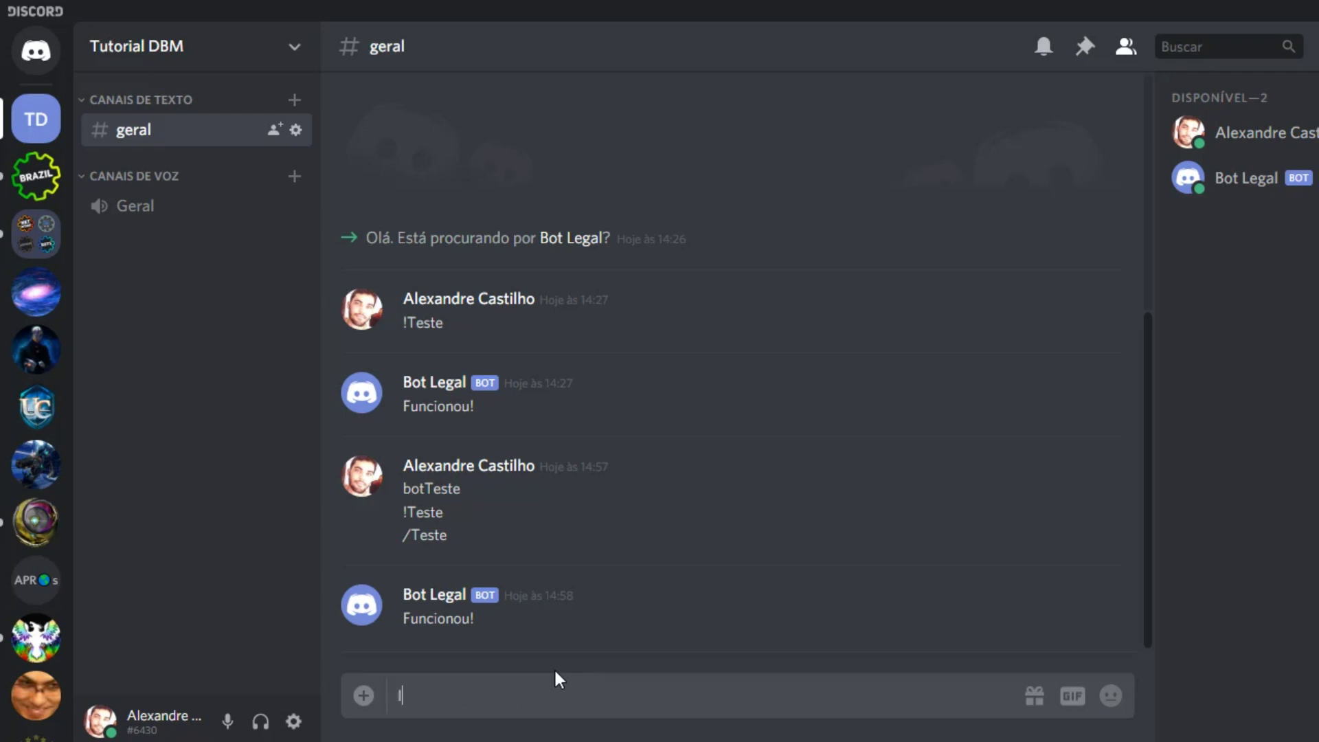
pyautogui.write('sso é um Teste')
pyautogui.press('Return')
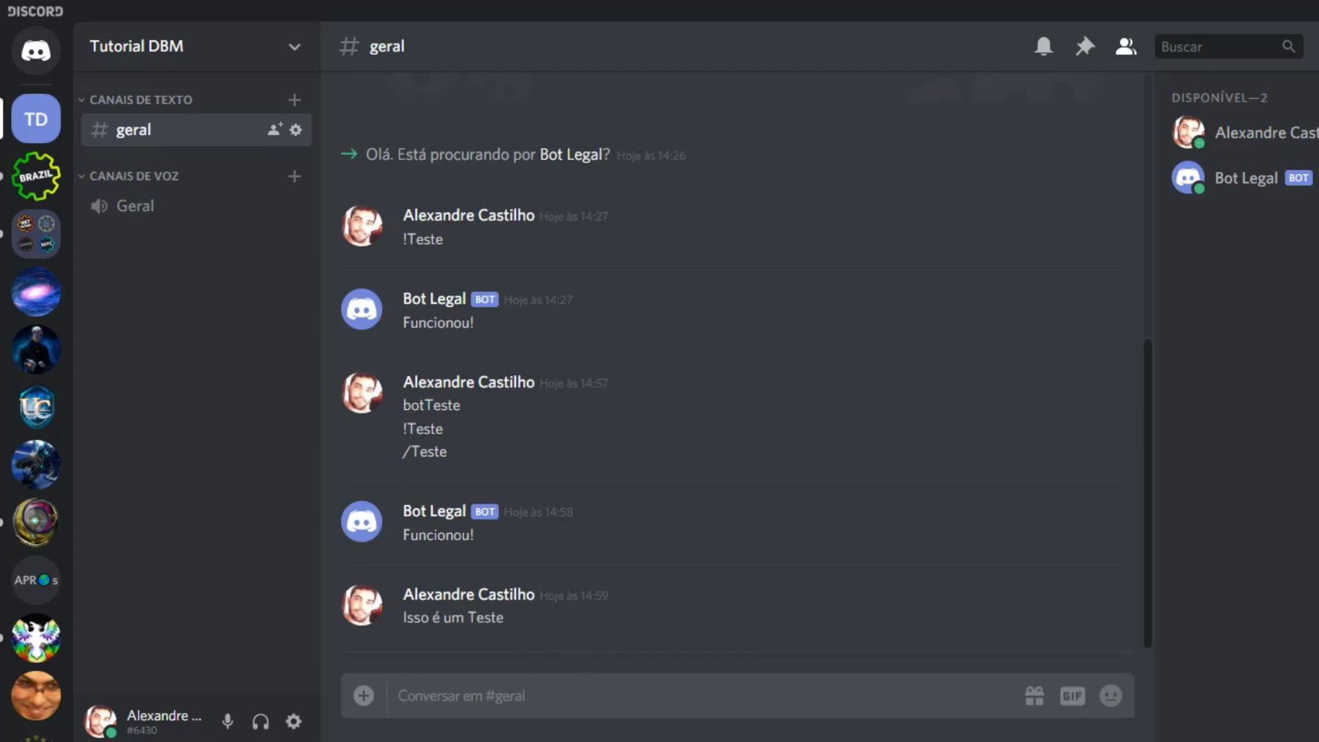
pyautogui.click(625, 723)
pyautogui.click(1030, 195)
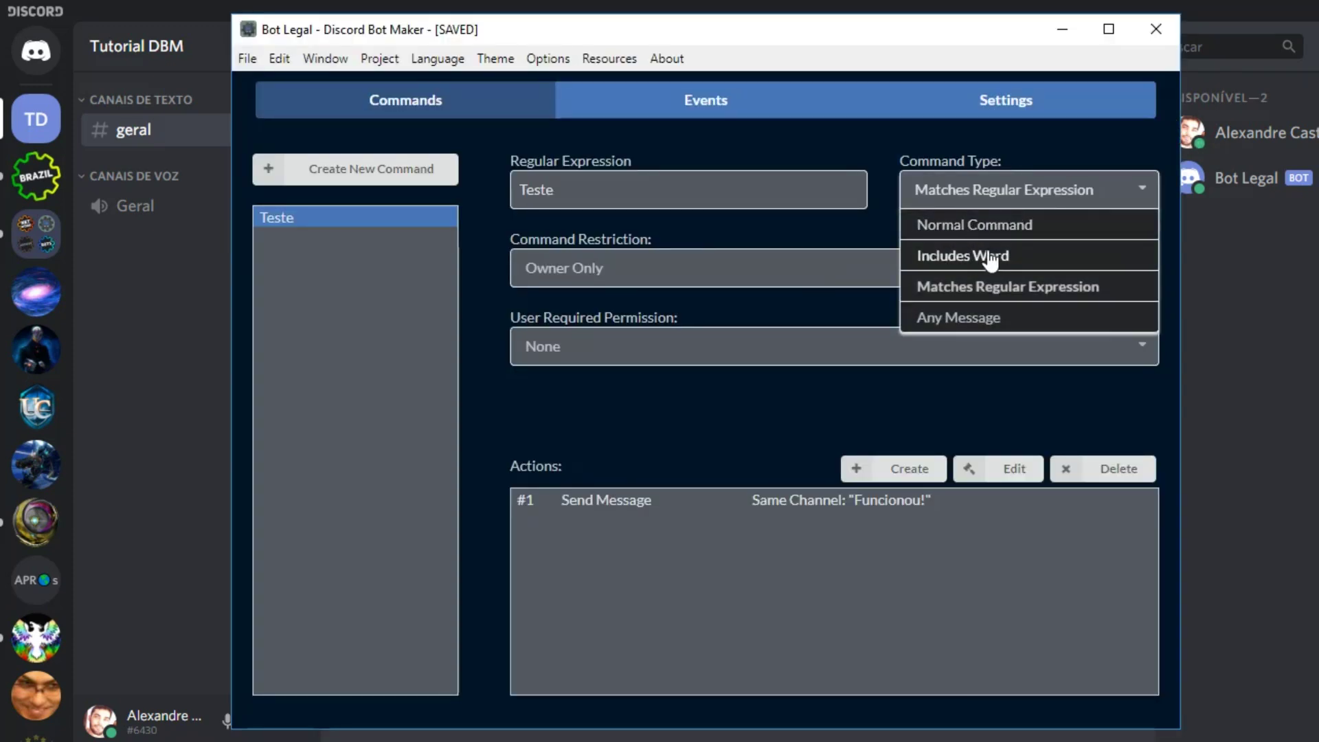
pyautogui.click(137, 409)
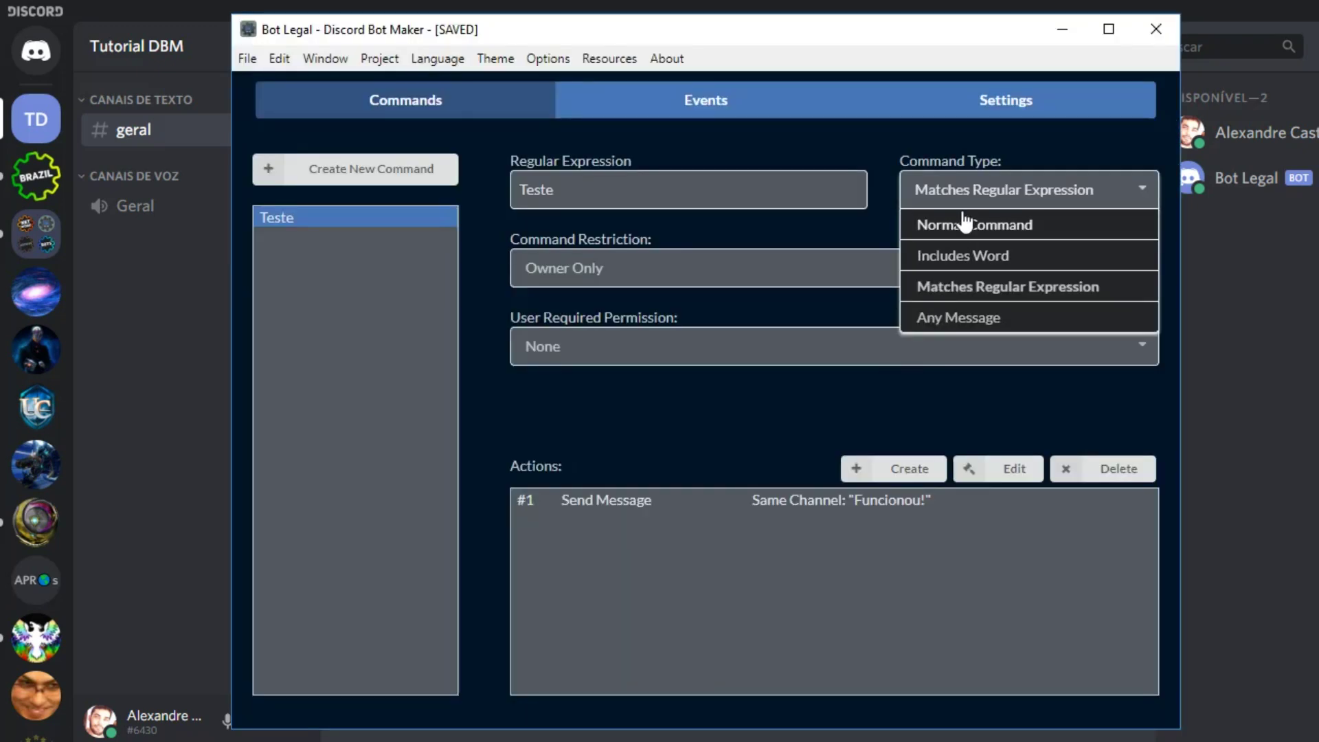
# - Send "aieuhdisuhdiuaehuiaTesteaiudhaihedf" in Discord's geral channel to test the word embedded in random text
pyautogui.click(185, 517)
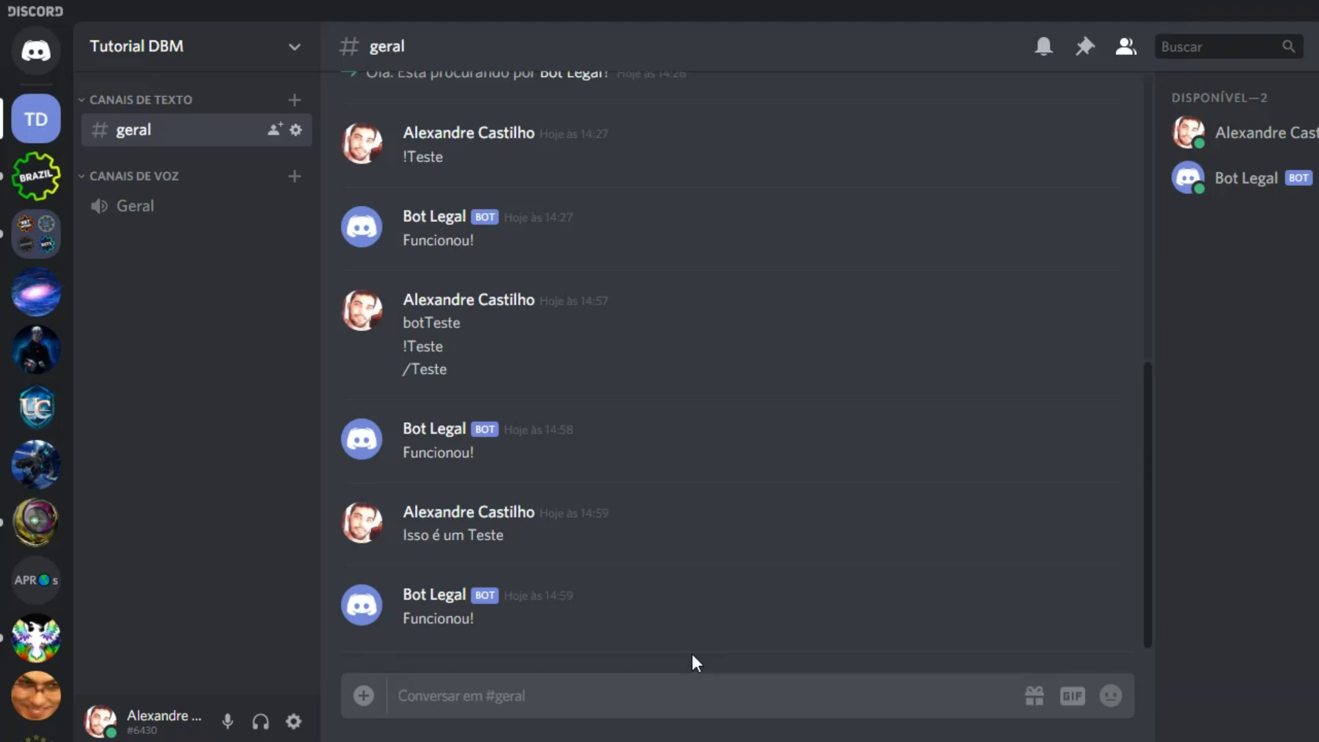
pyautogui.write('aieuhdisuhdiuaehuiaTes')
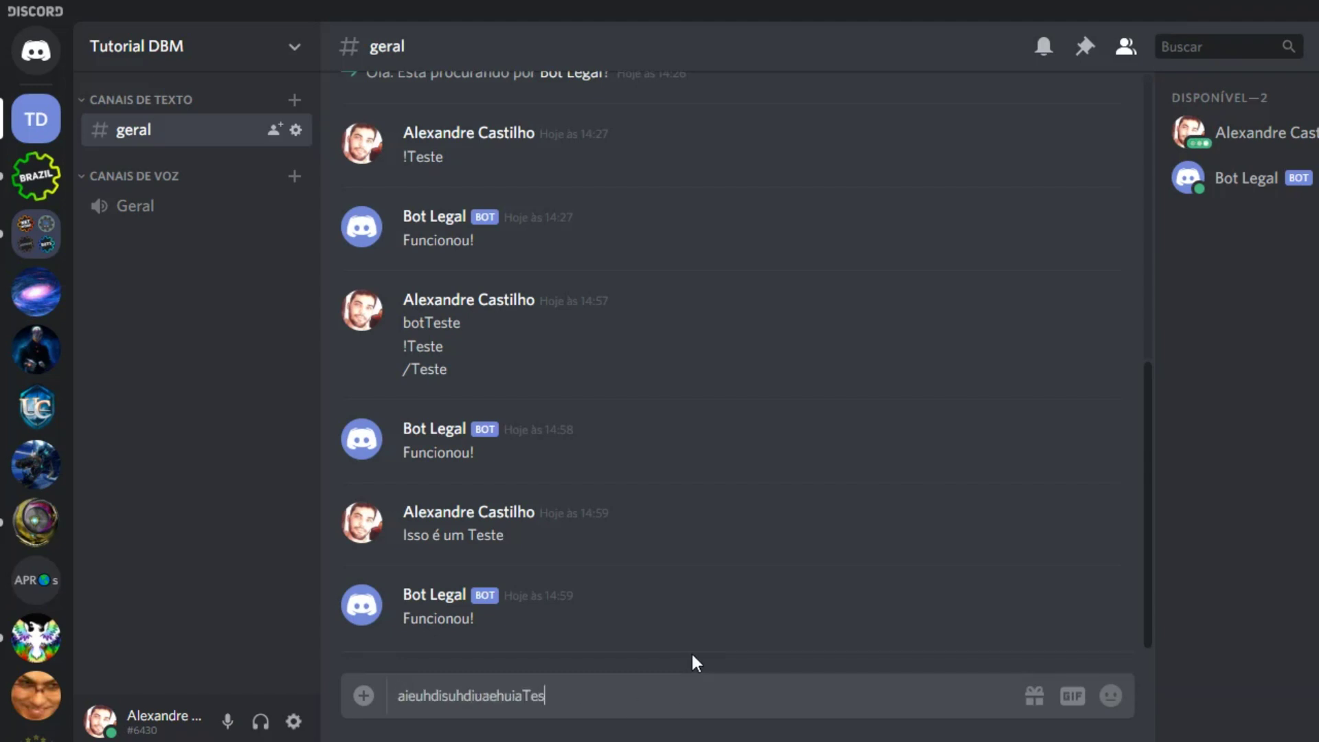
pyautogui.write('teaiudhaihedf')
pyautogui.press('Return')
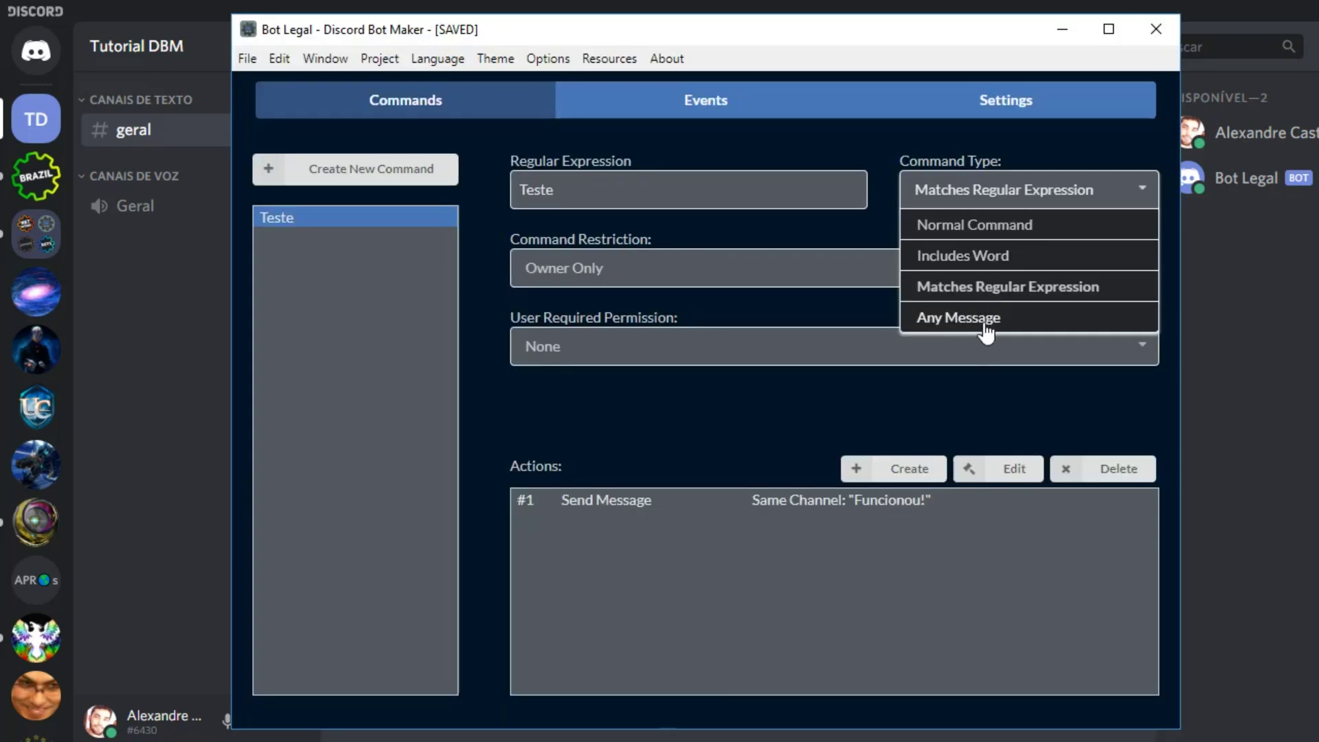
# - In Discord Bot Maker, set the Teste command's type to Any Message and save the project
pyautogui.click(986, 325)
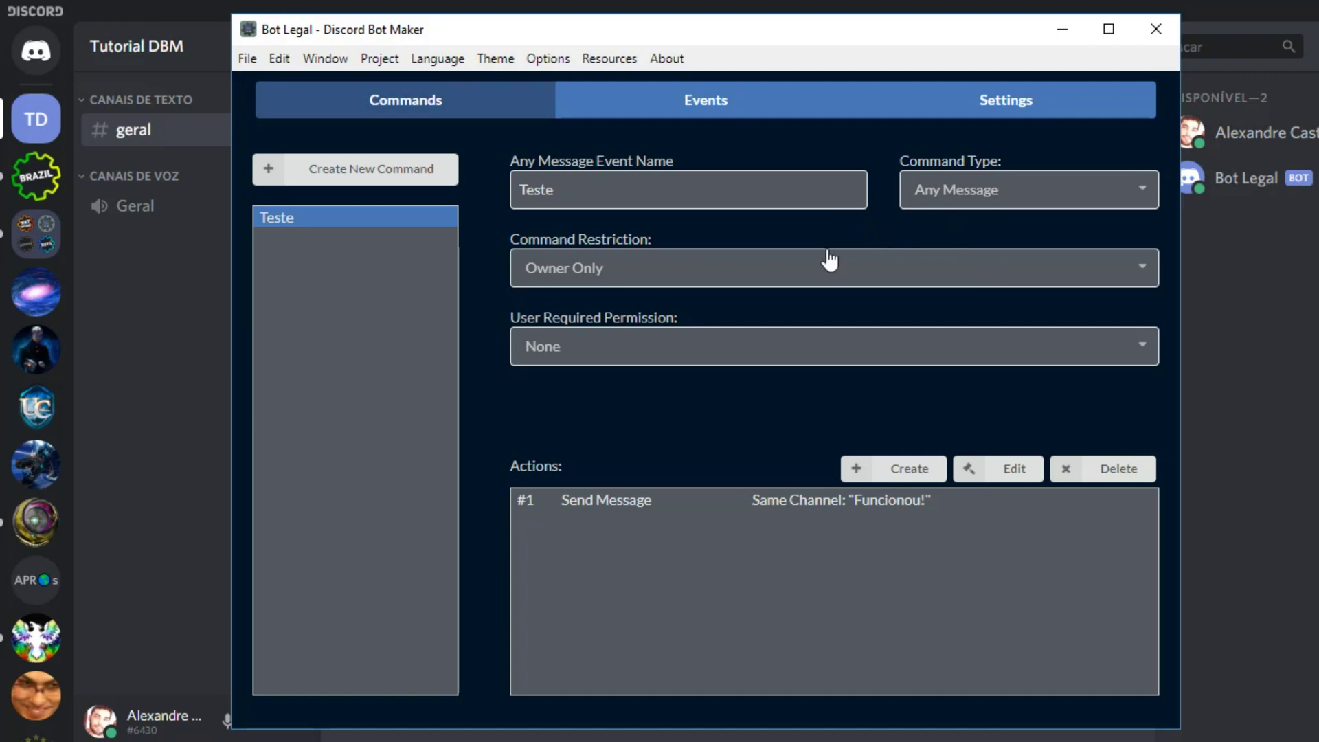
pyautogui.hotkey('ctrl', 's')
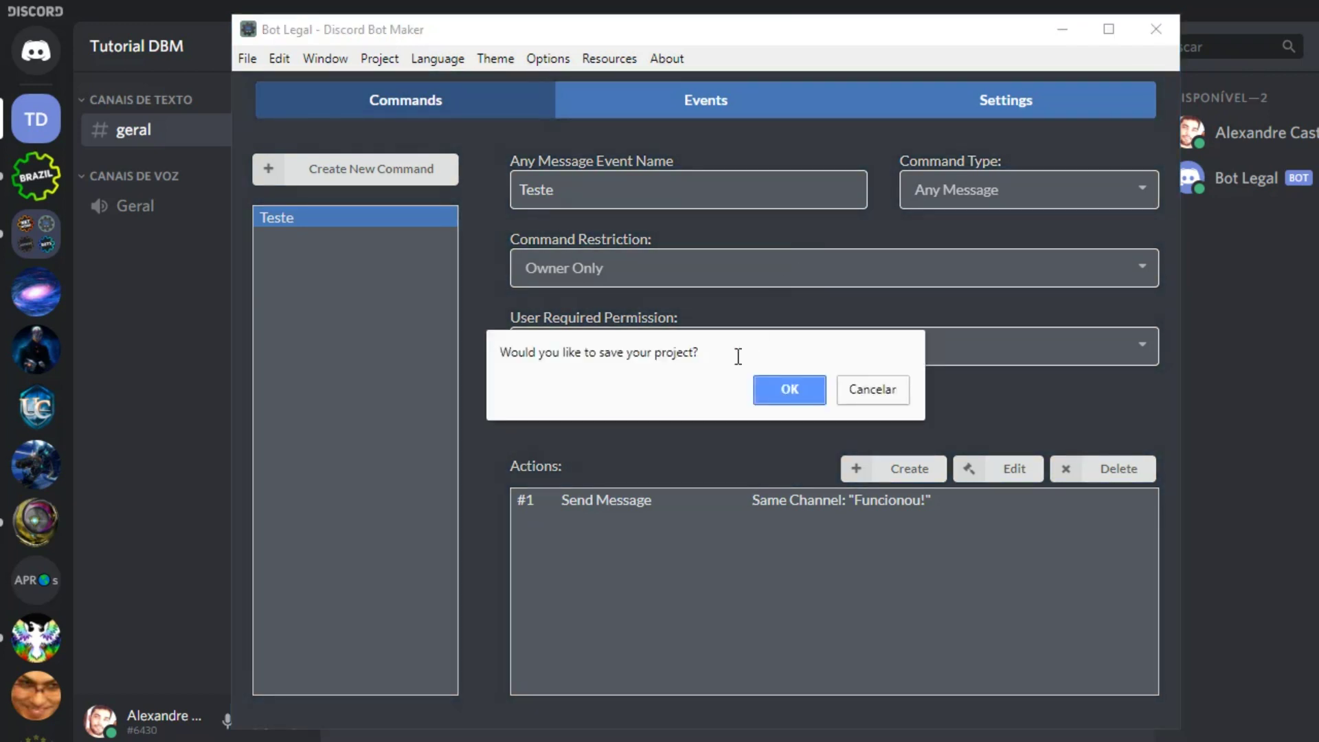
pyautogui.click(783, 389)
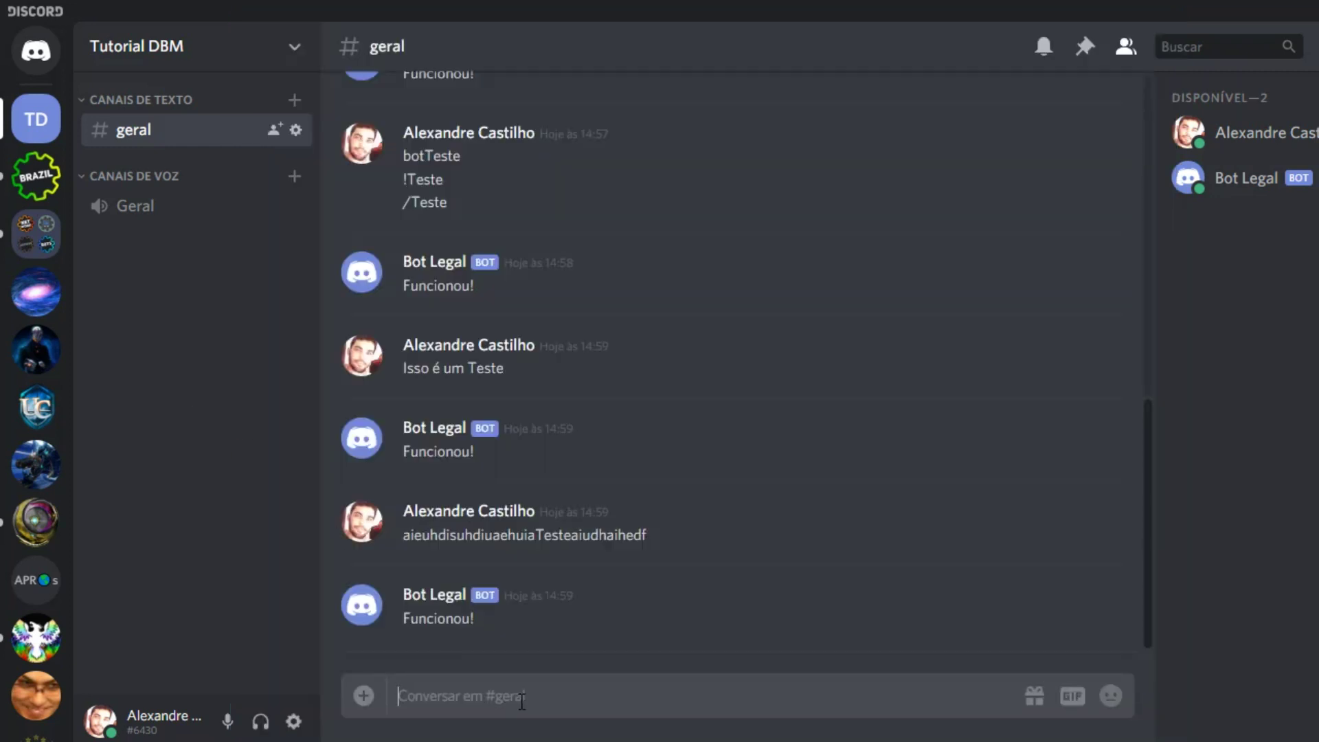
# - Send the message "Qualquer coisa que eu enviar ativa o comando" in Discord's geral channel
pyautogui.write('Qual')
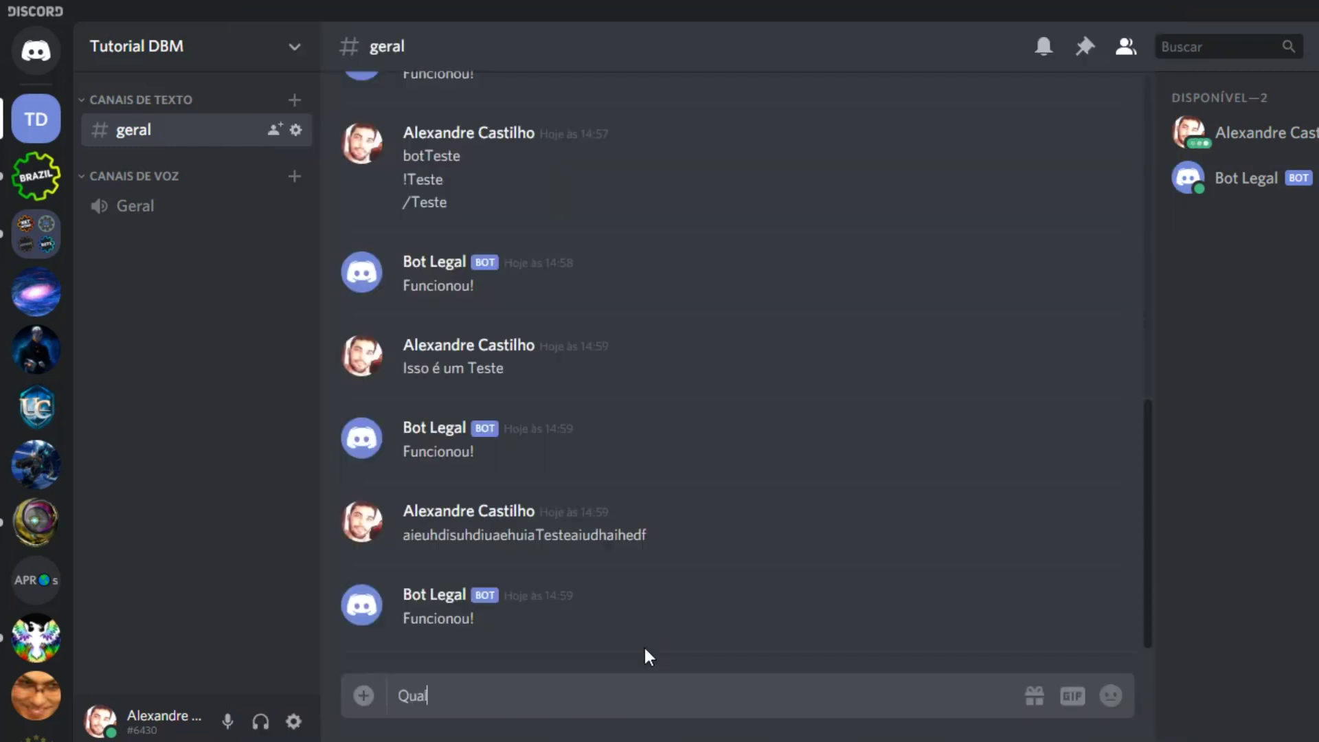
pyautogui.write('quer coisa que eu ')
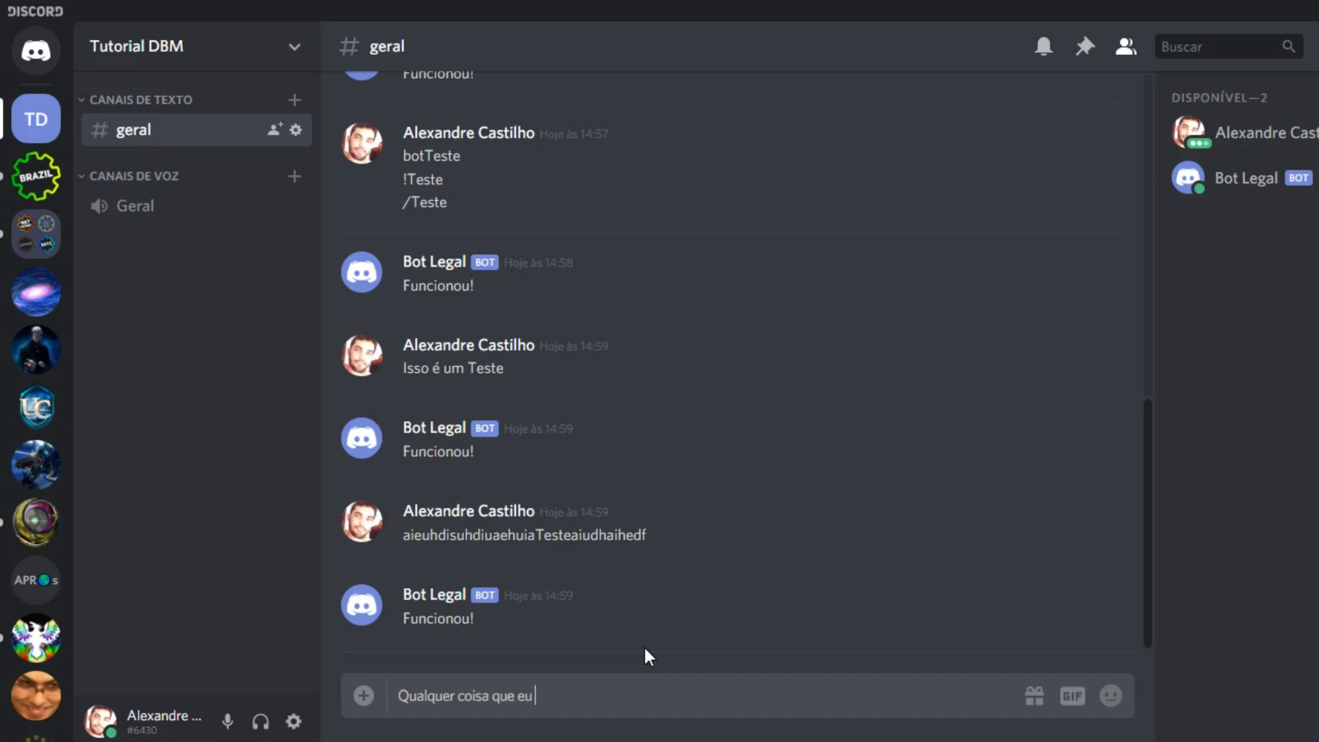
pyautogui.write('enviar ativa o comando')
pyautogui.press('Return')
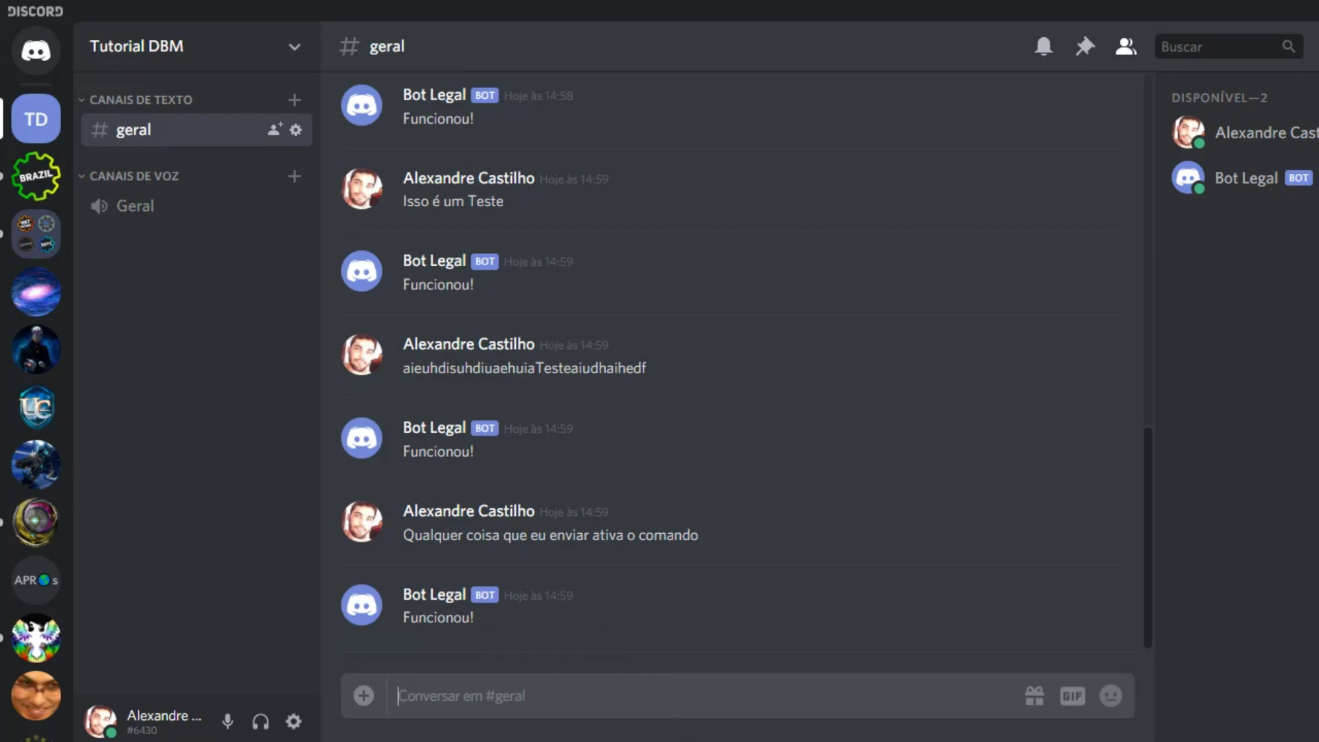
# - Switch to Discord Bot Maker and set the Teste command's type to Normal Command
pyautogui.click(651, 736)
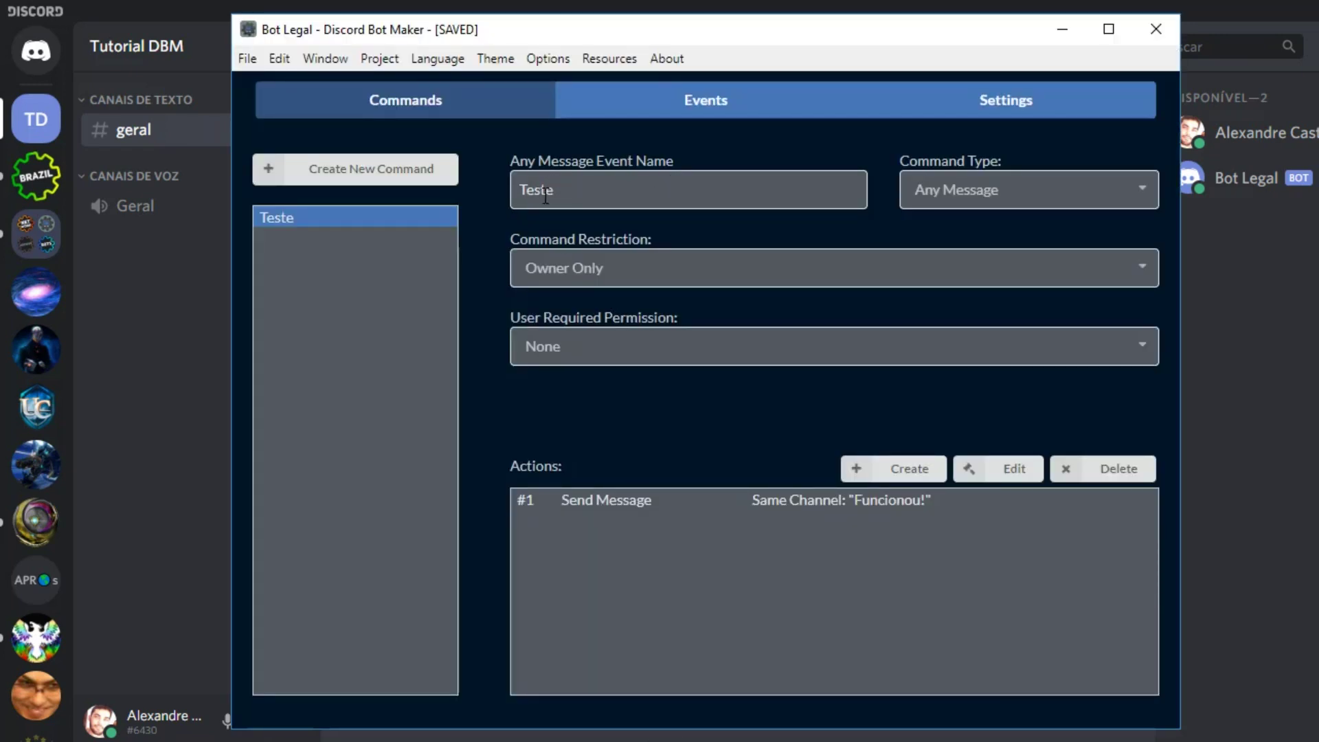
pyautogui.moveTo(539, 162); pyautogui.dragTo(633, 162)
pyautogui.click(843, 184)
pyautogui.click(1030, 192)
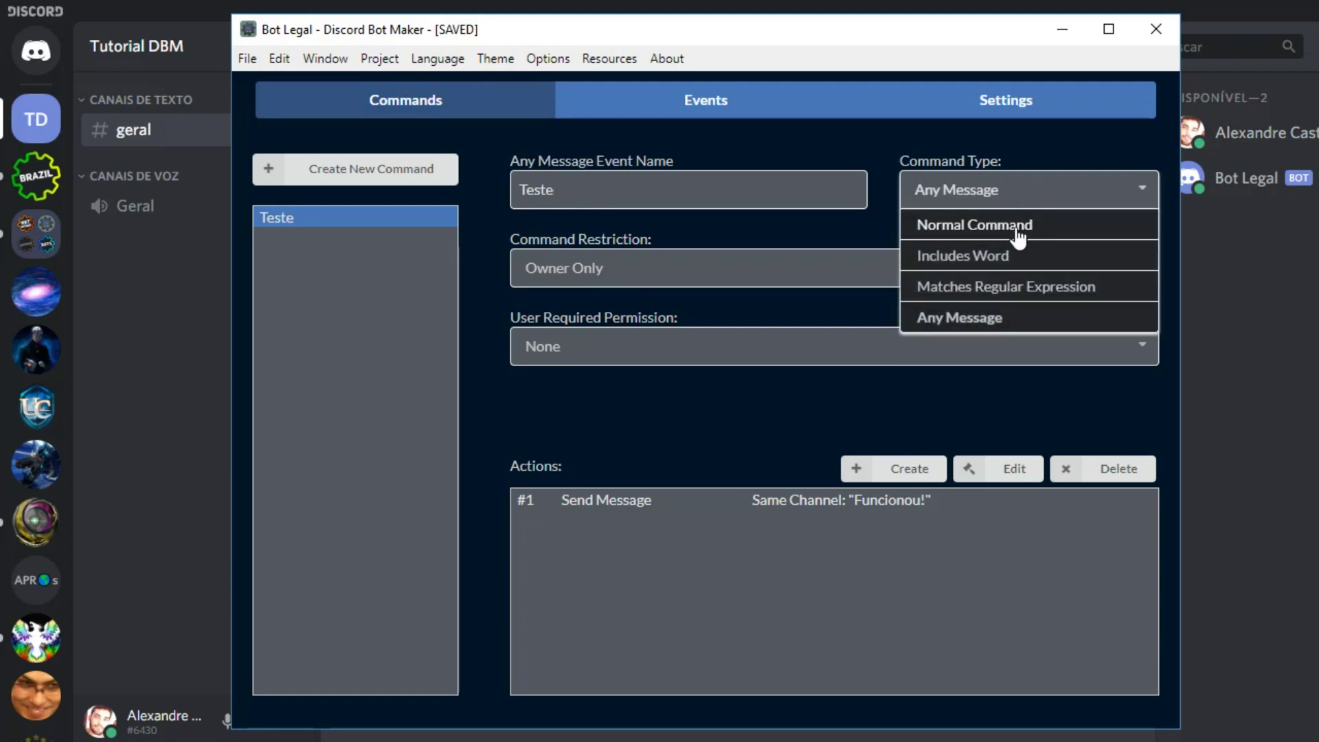
pyautogui.click(991, 224)
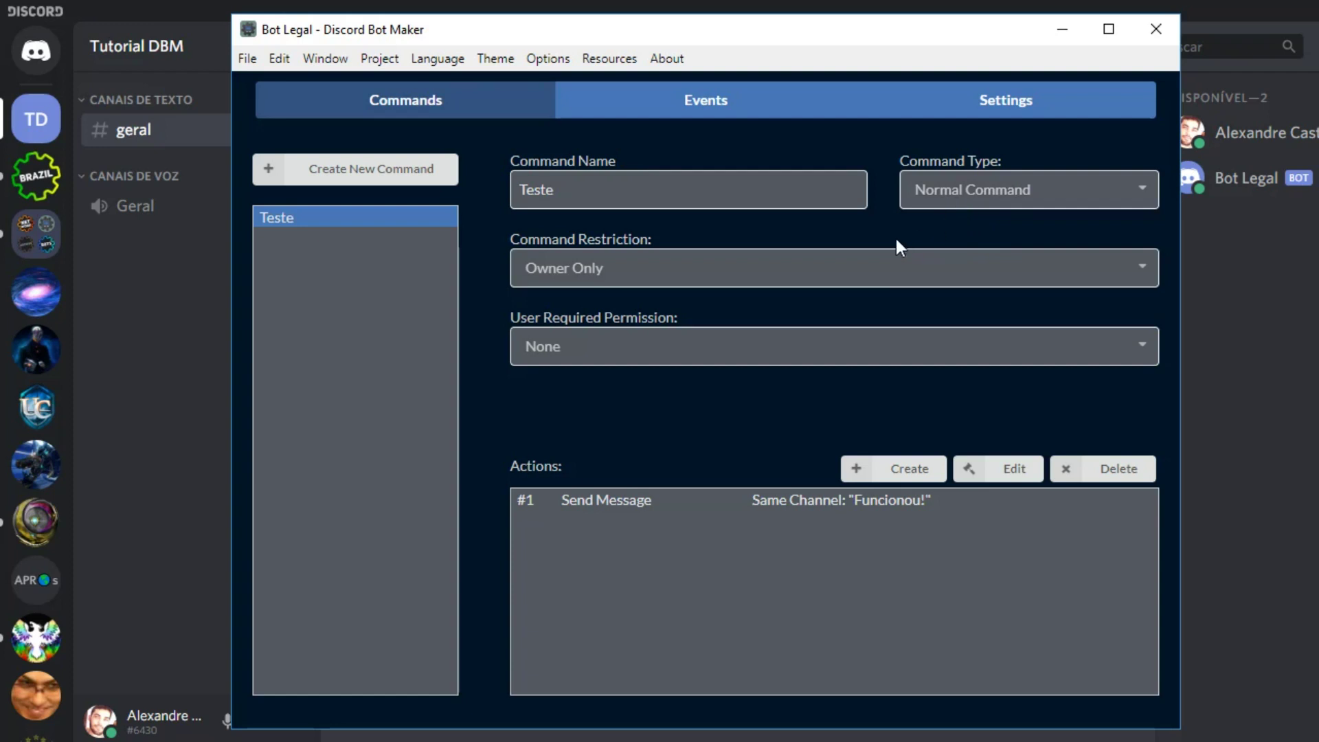
# - Set the Teste command's restriction to None
pyautogui.click(833, 259)
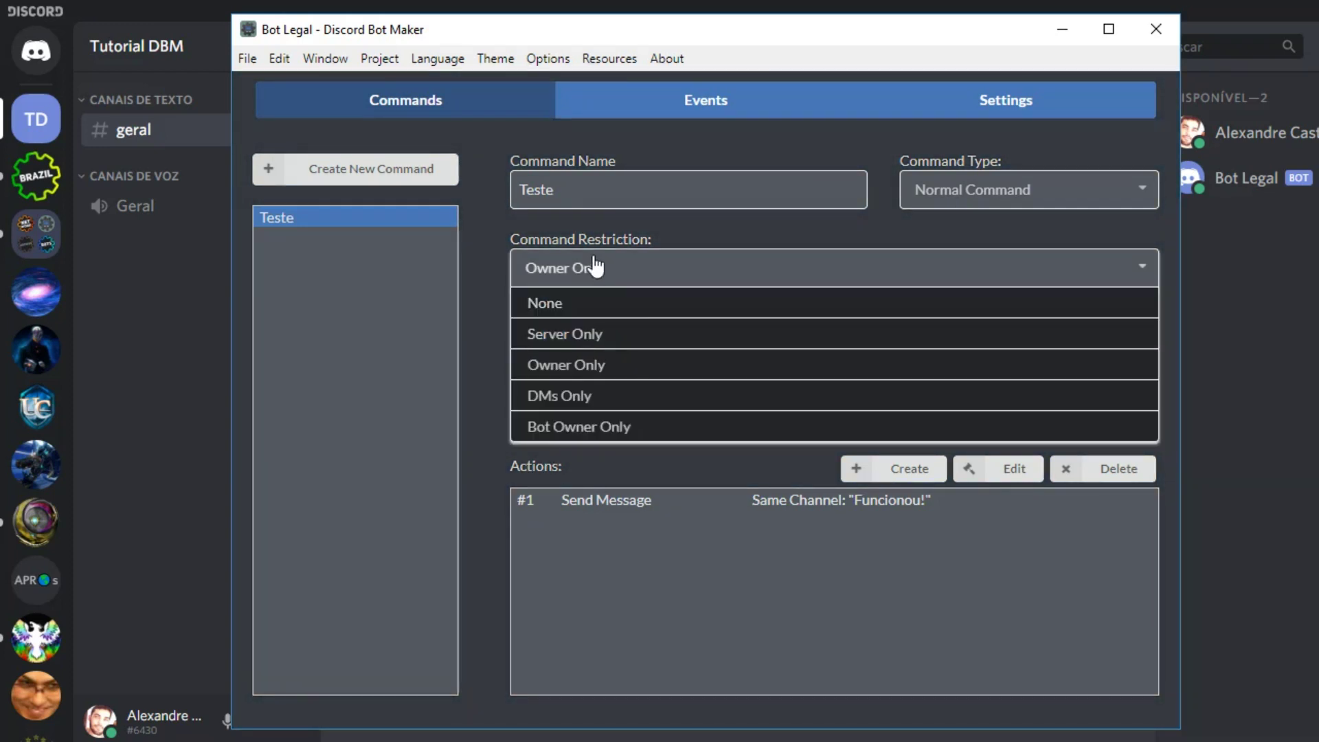
pyautogui.click(587, 302)
pyautogui.click(543, 272)
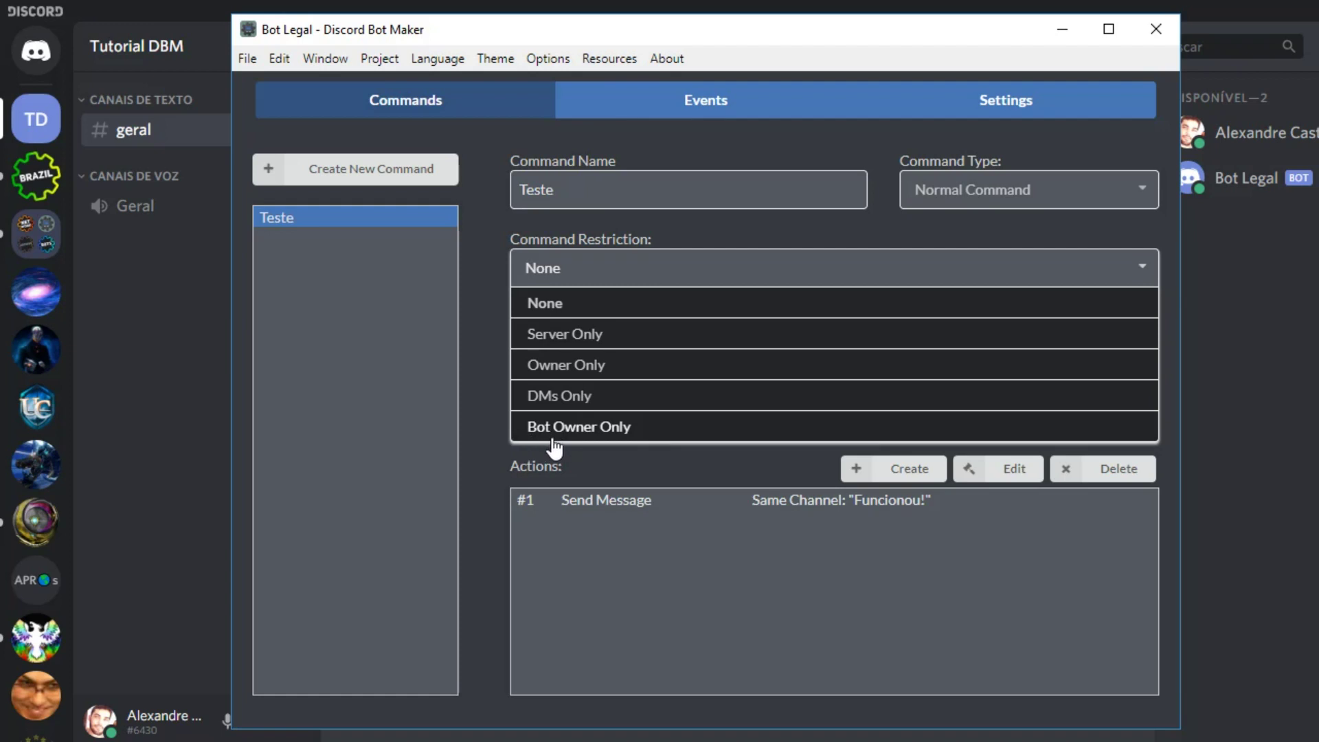
pyautogui.click(628, 305)
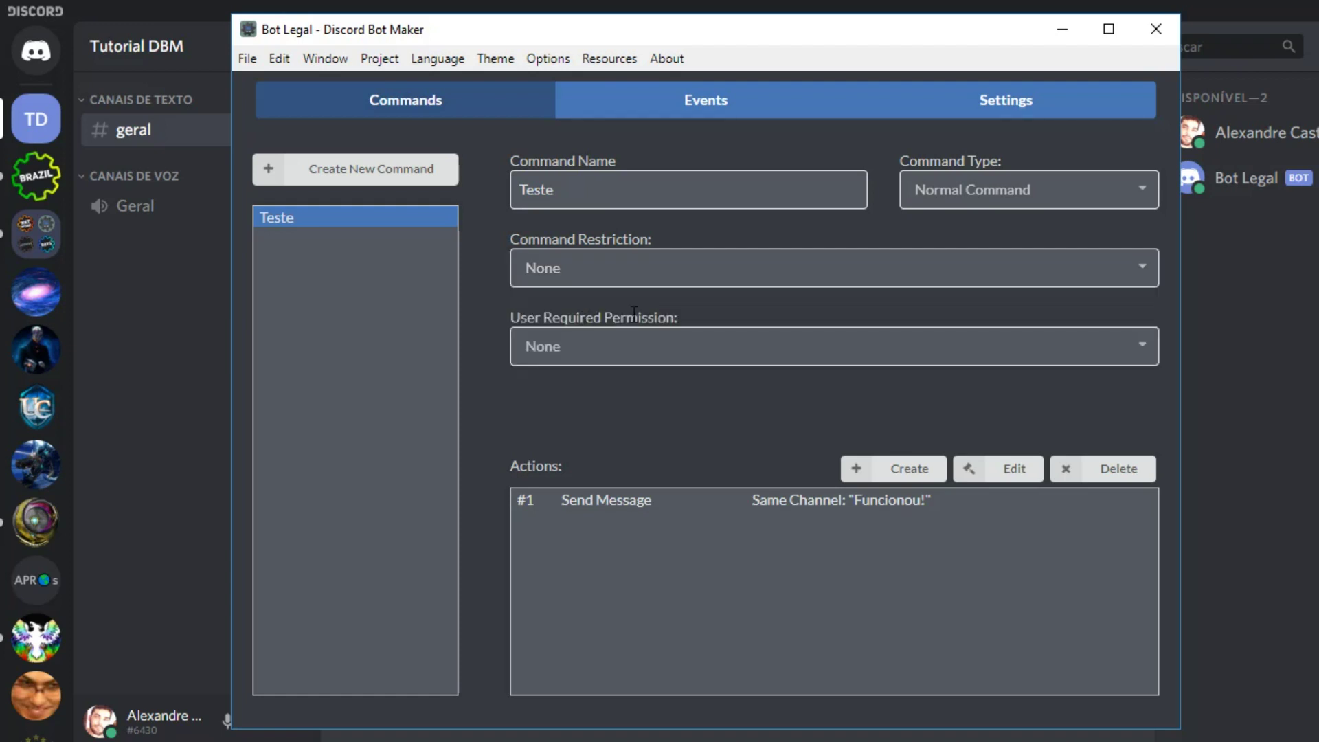
# - Try Administrator and Ban Members as the Teste command's required user permission, and return it to None
pyautogui.click(642, 358)
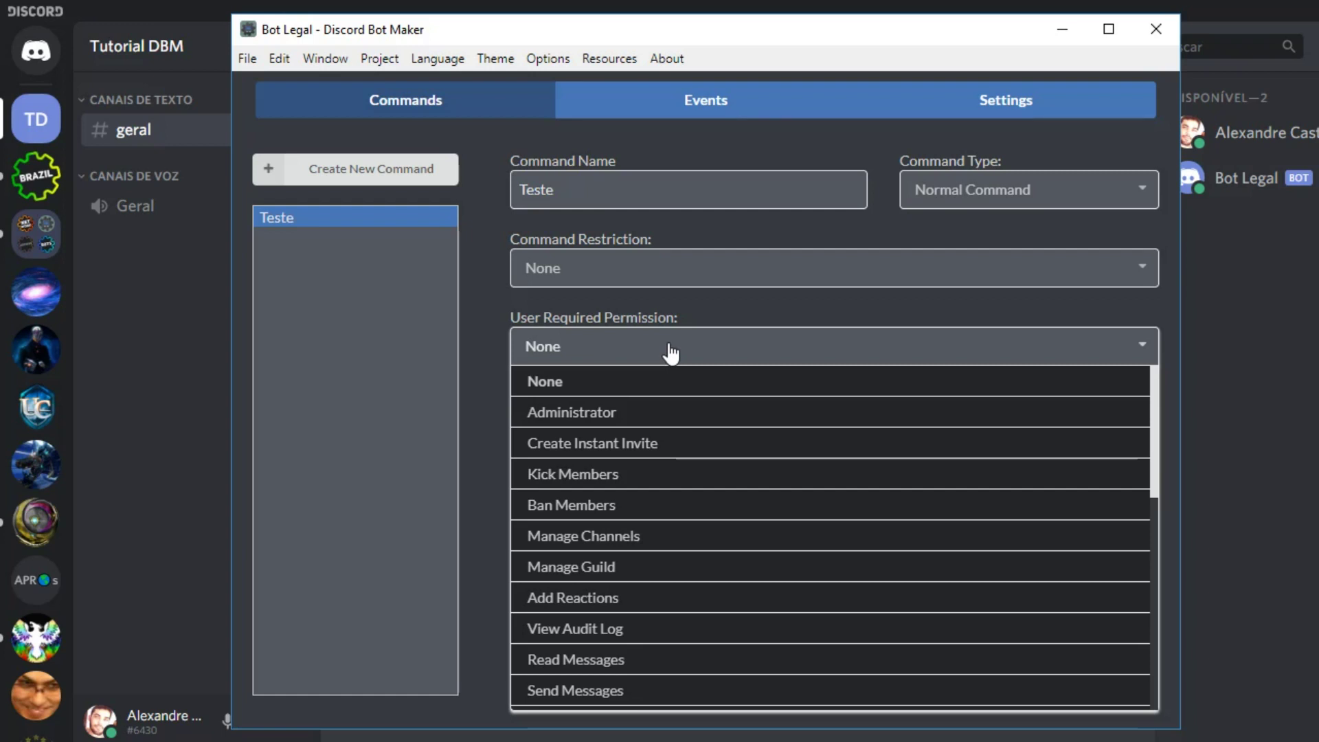
pyautogui.click(610, 414)
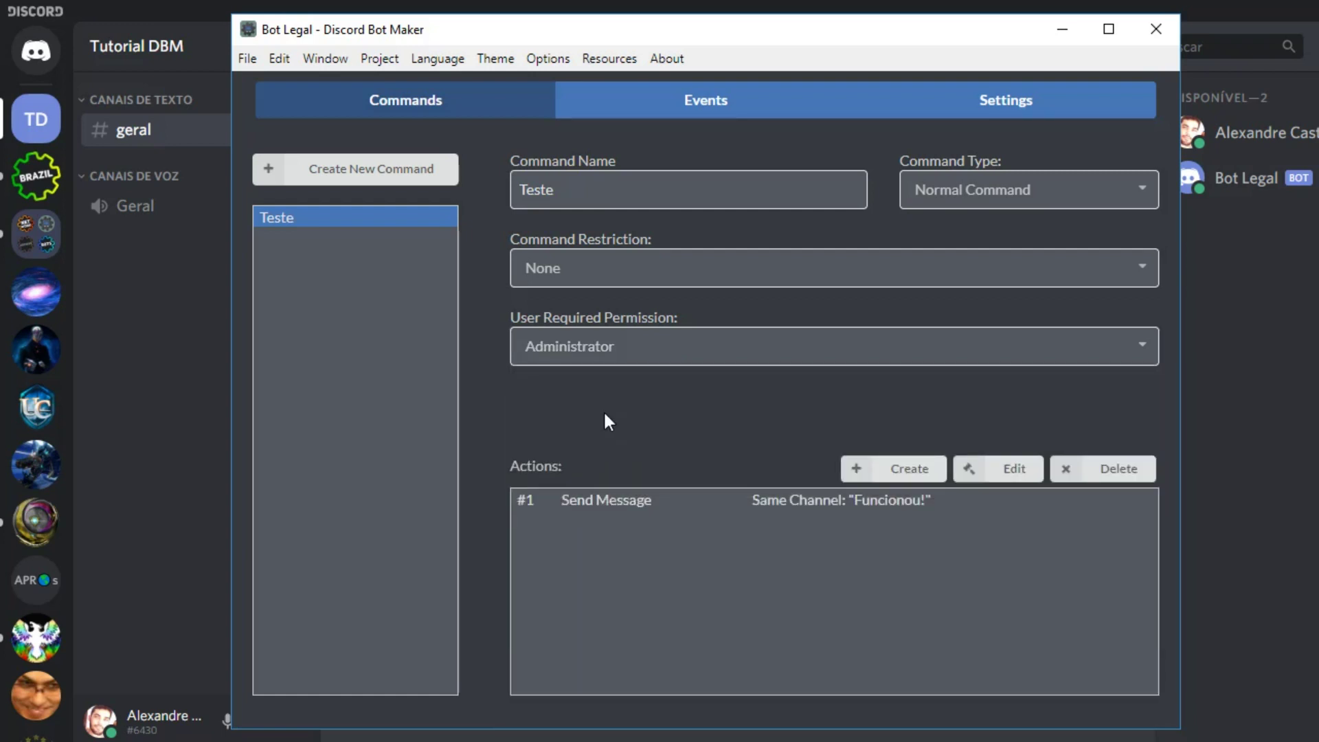
pyautogui.click(610, 356)
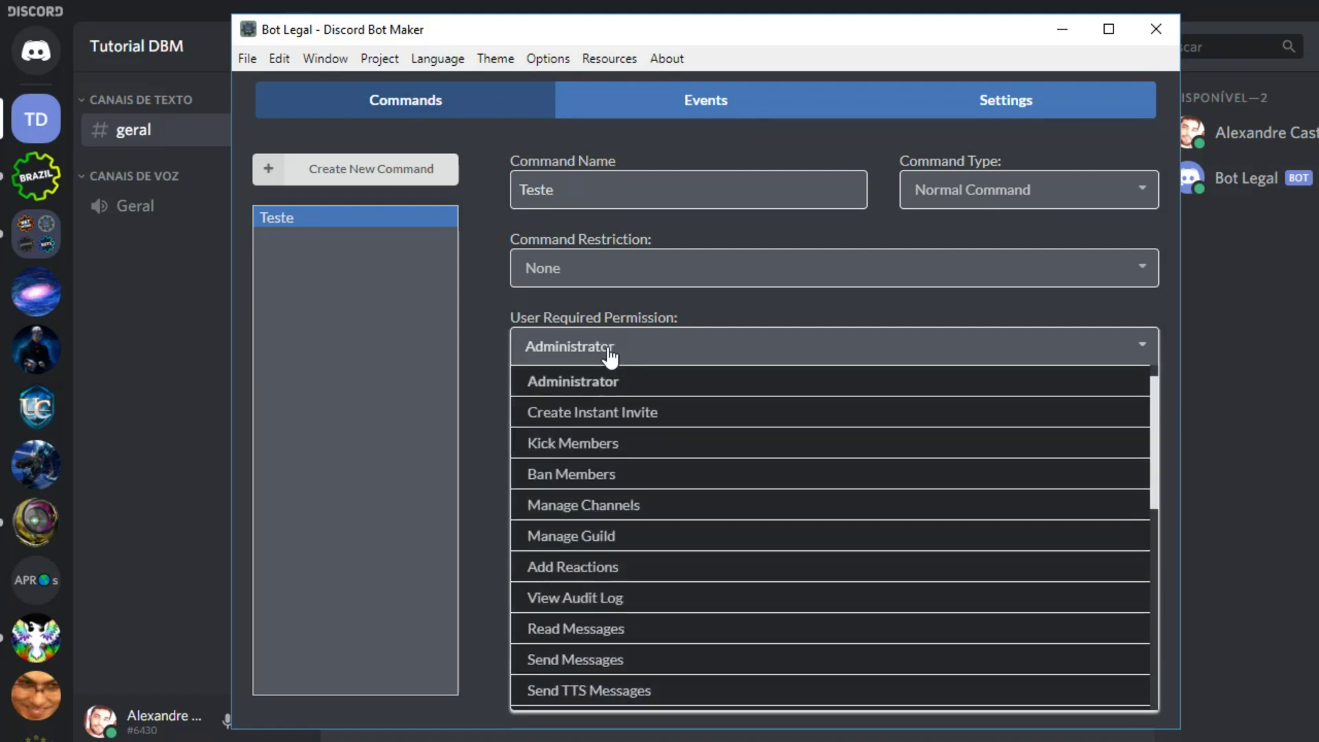
pyautogui.click(574, 476)
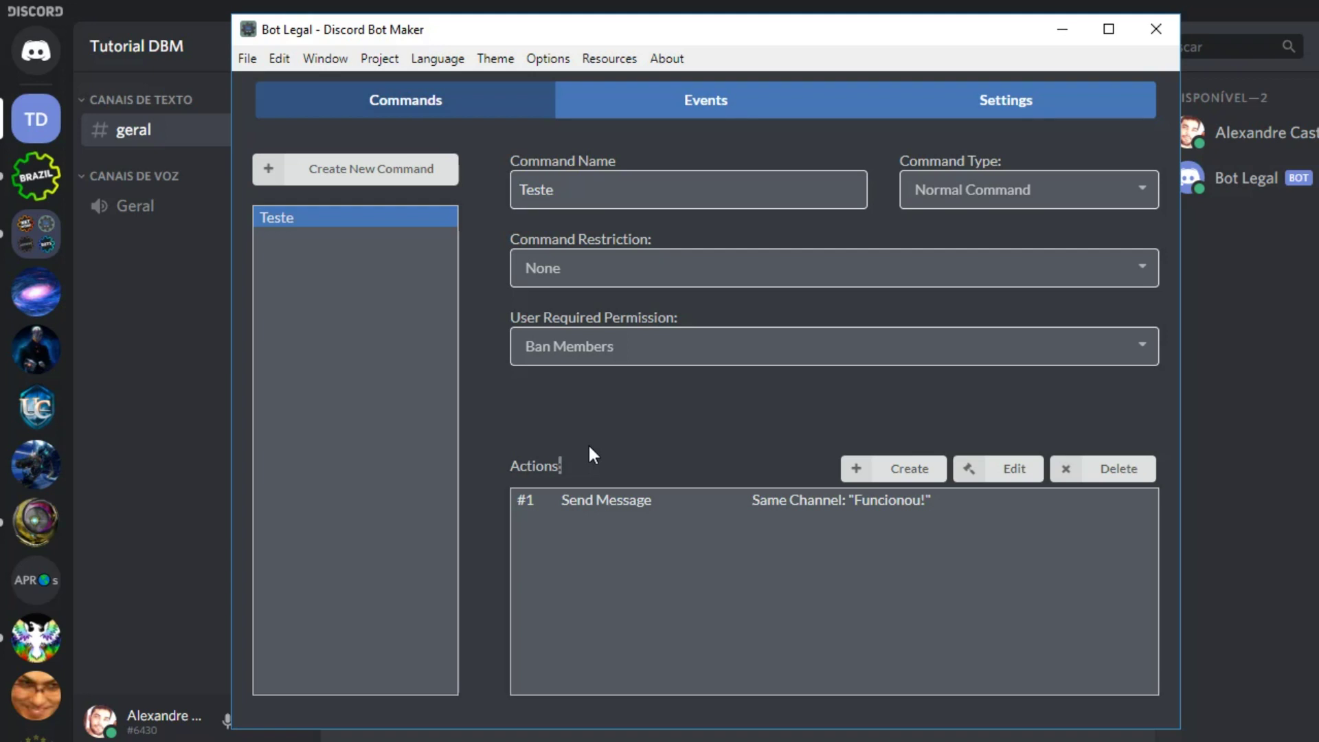
pyautogui.click(593, 368)
pyautogui.scroll(2, 598, 447)
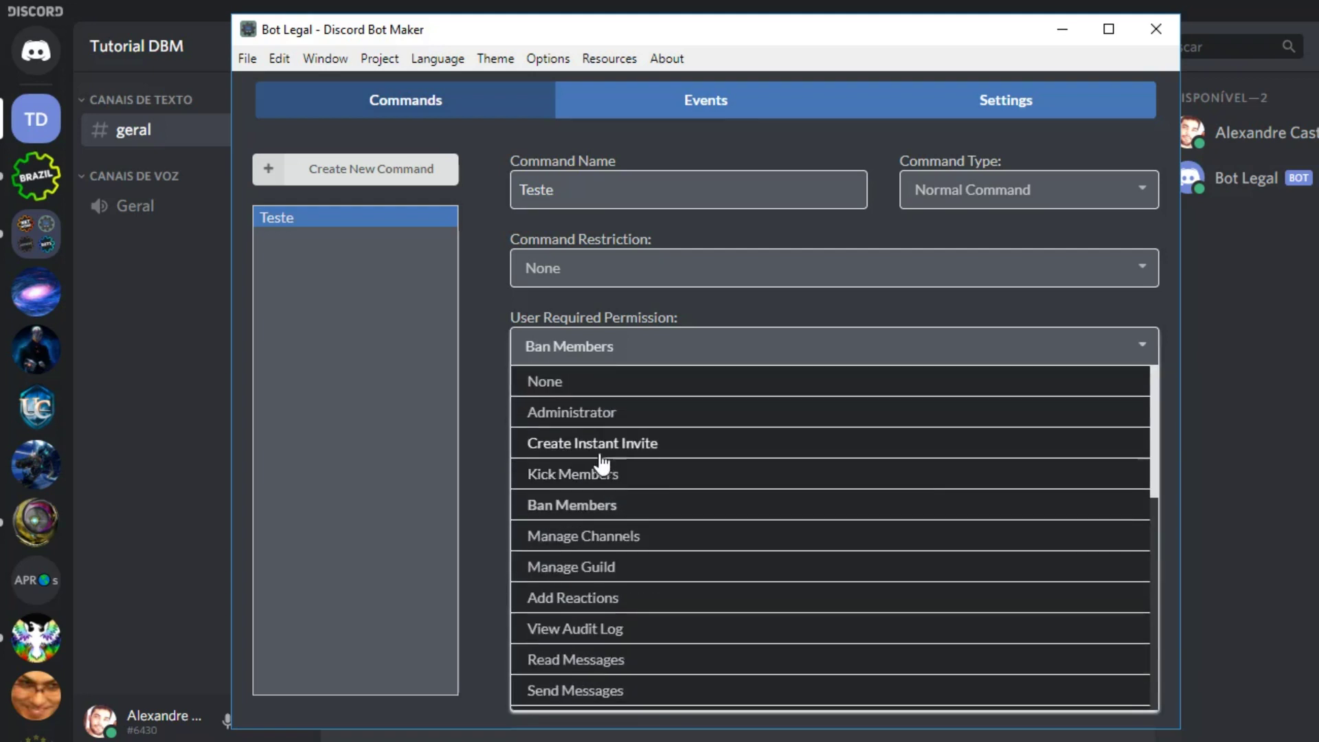
pyautogui.click(621, 380)
pyautogui.click(610, 350)
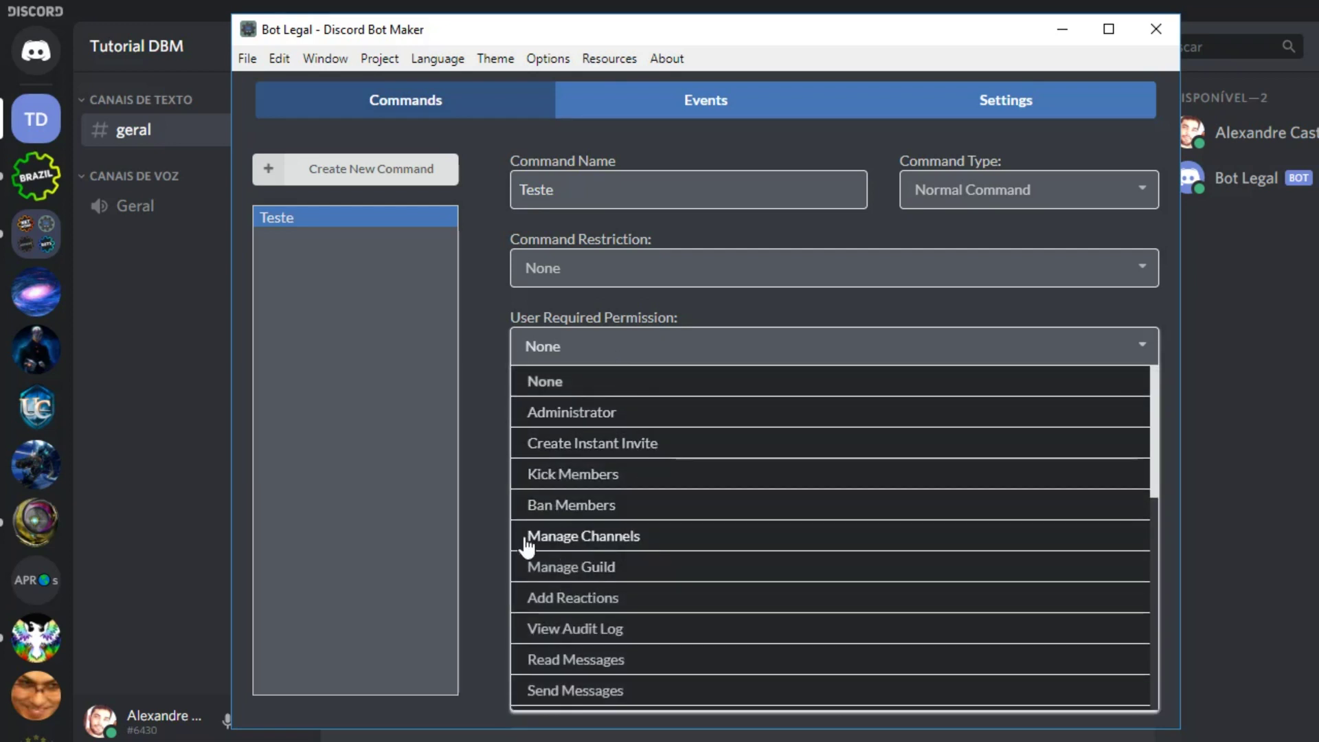
pyautogui.click(484, 426)
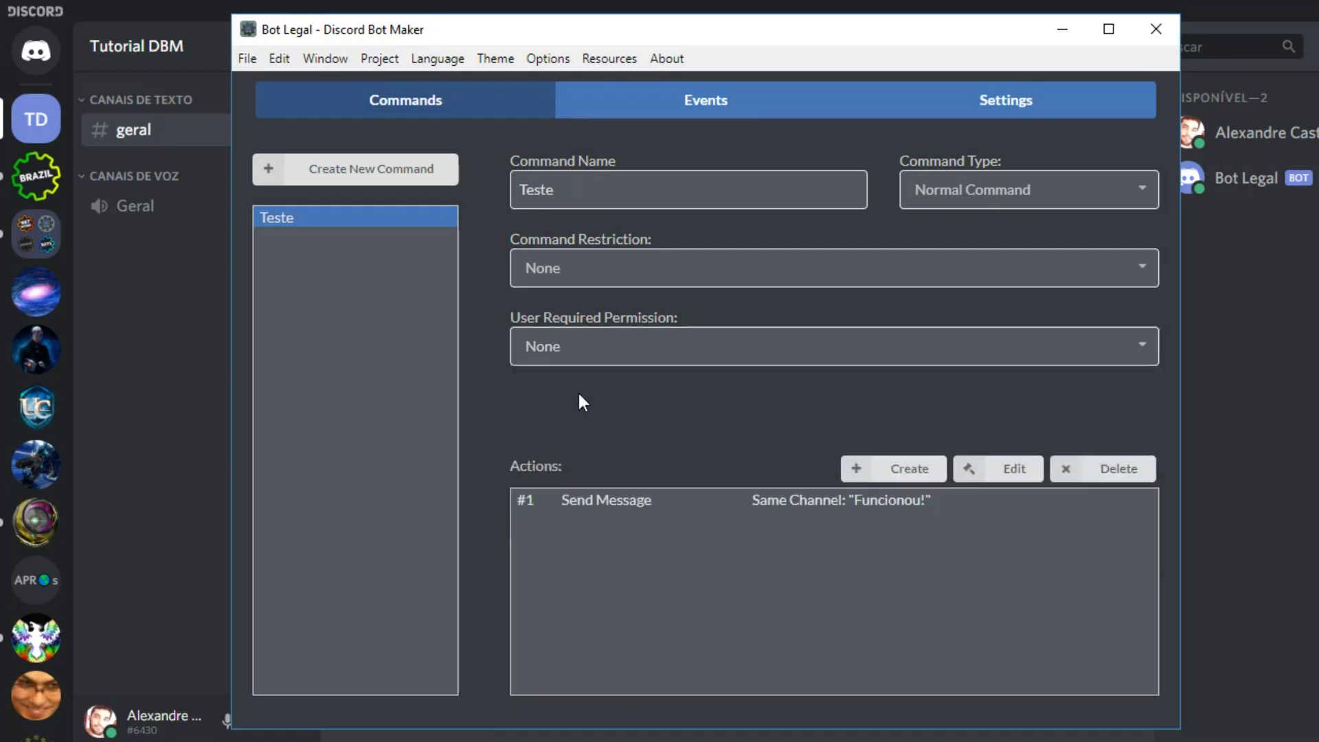
# - Start a second action for the Teste command and look through the available action categories
pyautogui.click(636, 500)
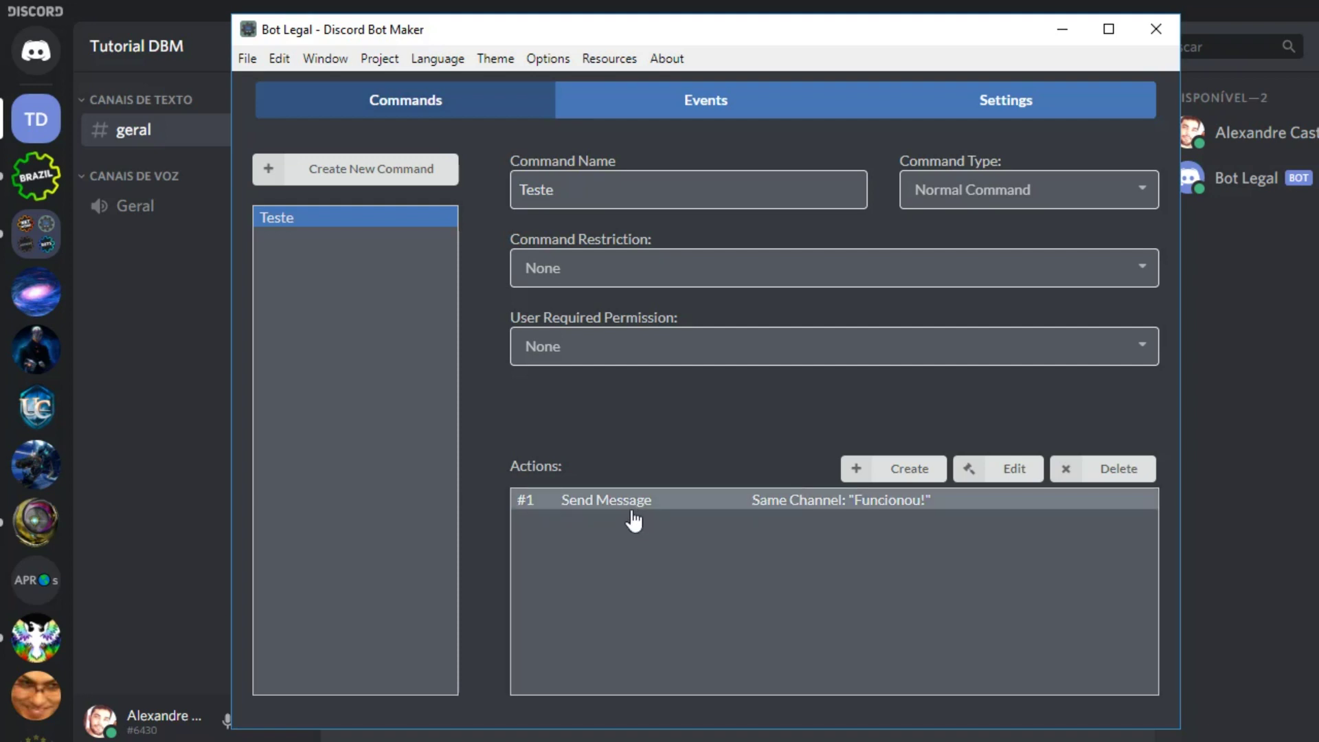
pyautogui.click(893, 472)
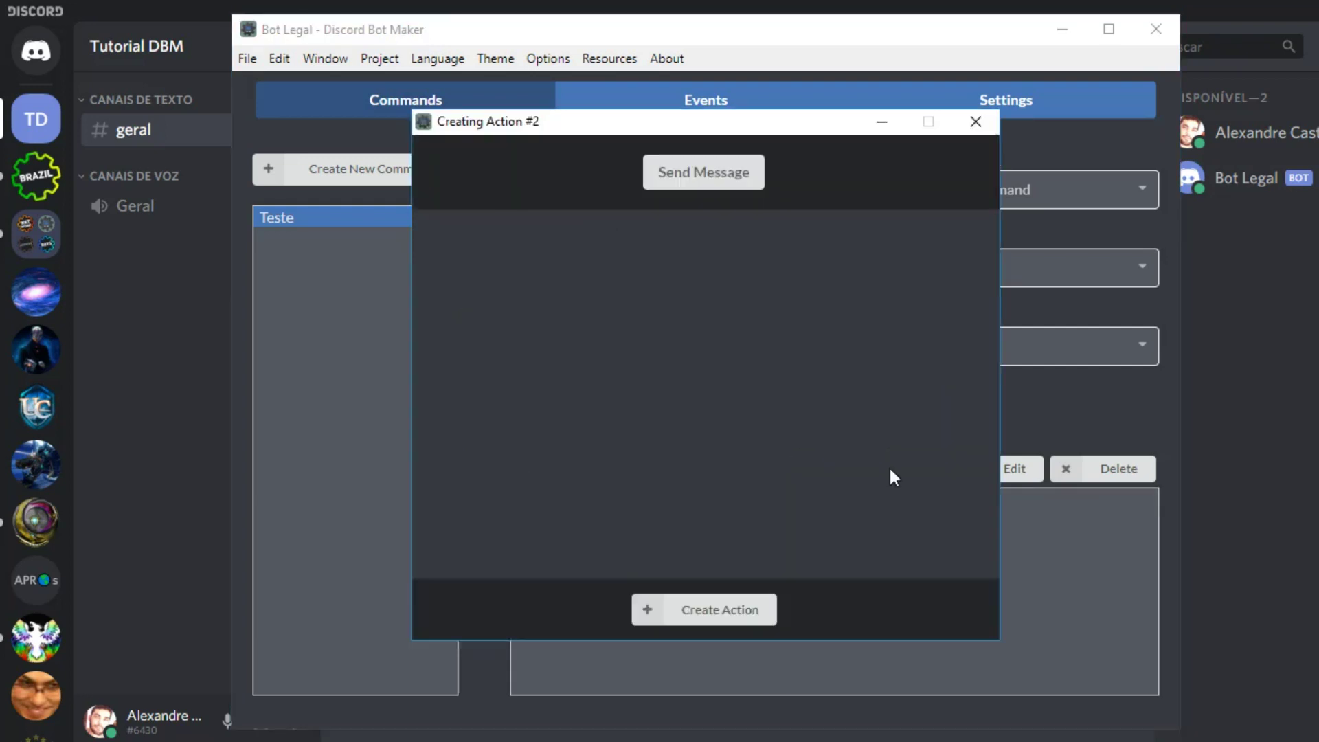
pyautogui.click(694, 177)
pyautogui.scroll(-3, 631, 303)
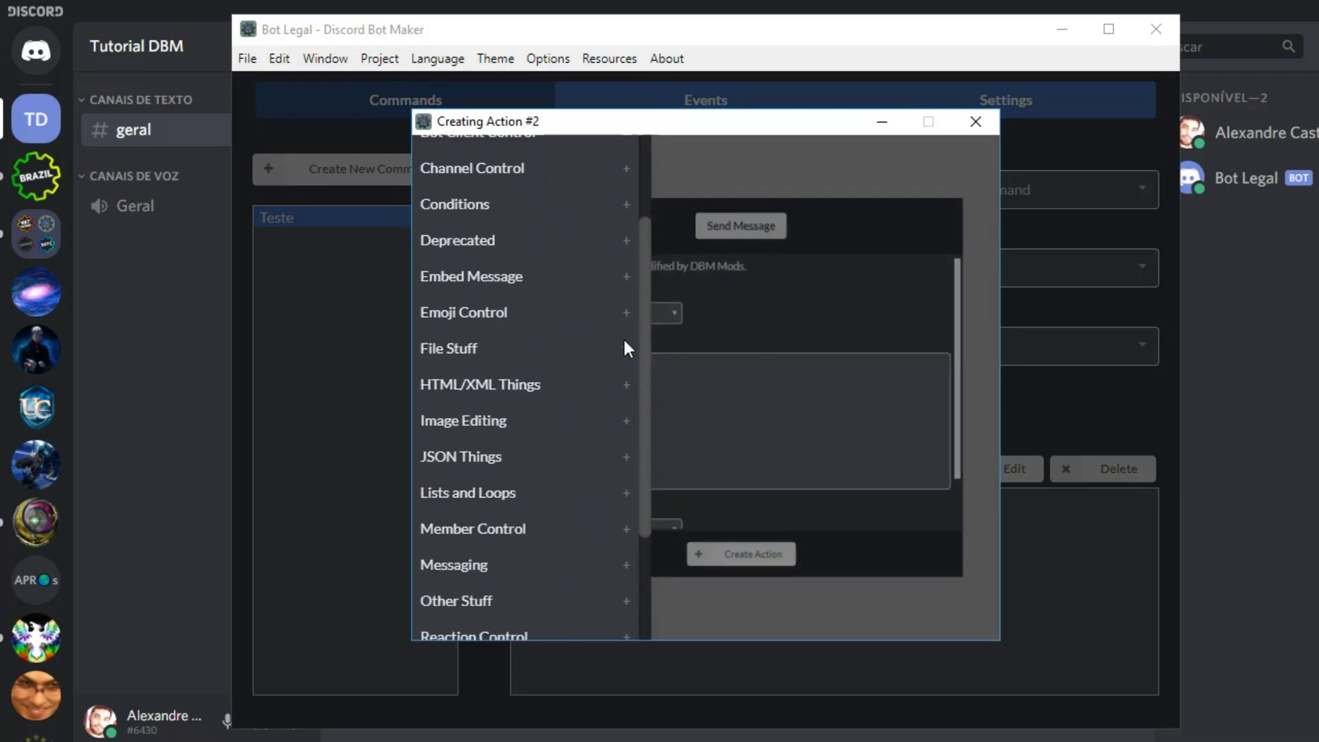
pyautogui.scroll(-5, 626, 412)
pyautogui.scroll(9, 635, 309)
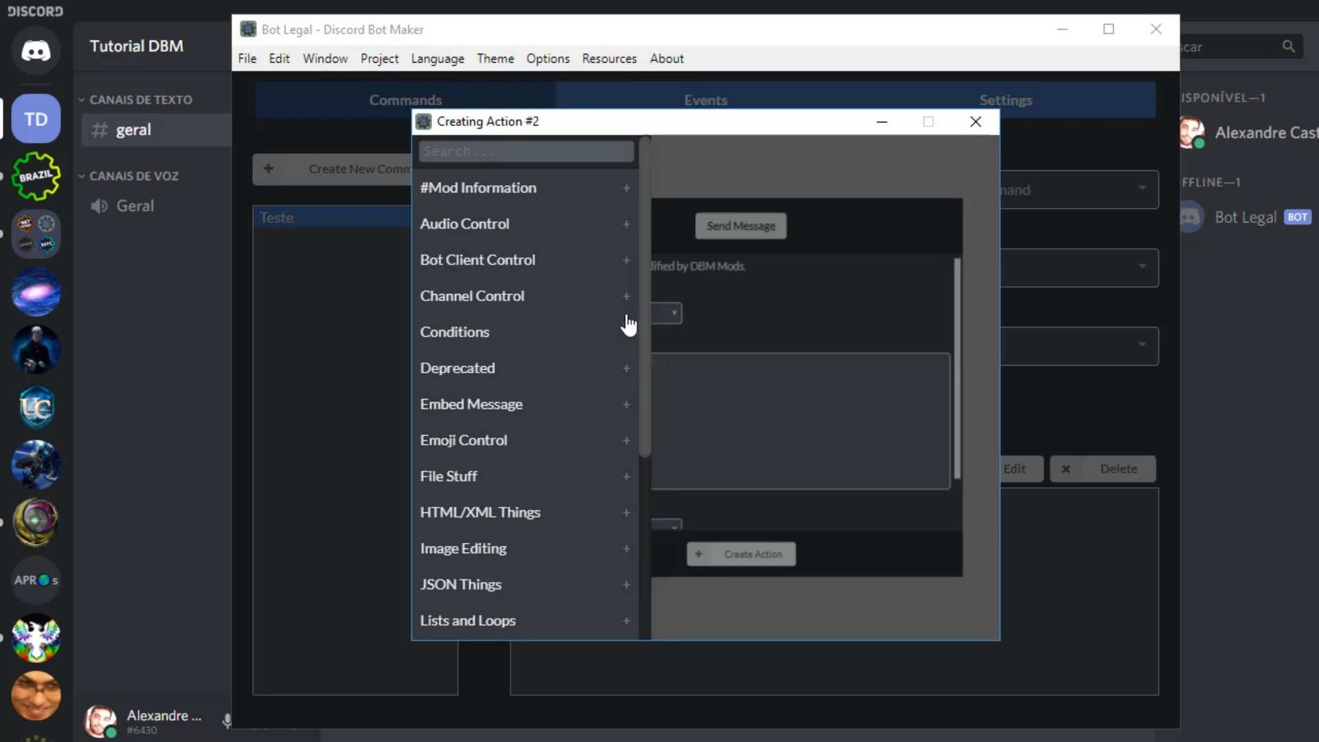
# - Search the action types for "create r" and choose Create Role
pyautogui.click(529, 158)
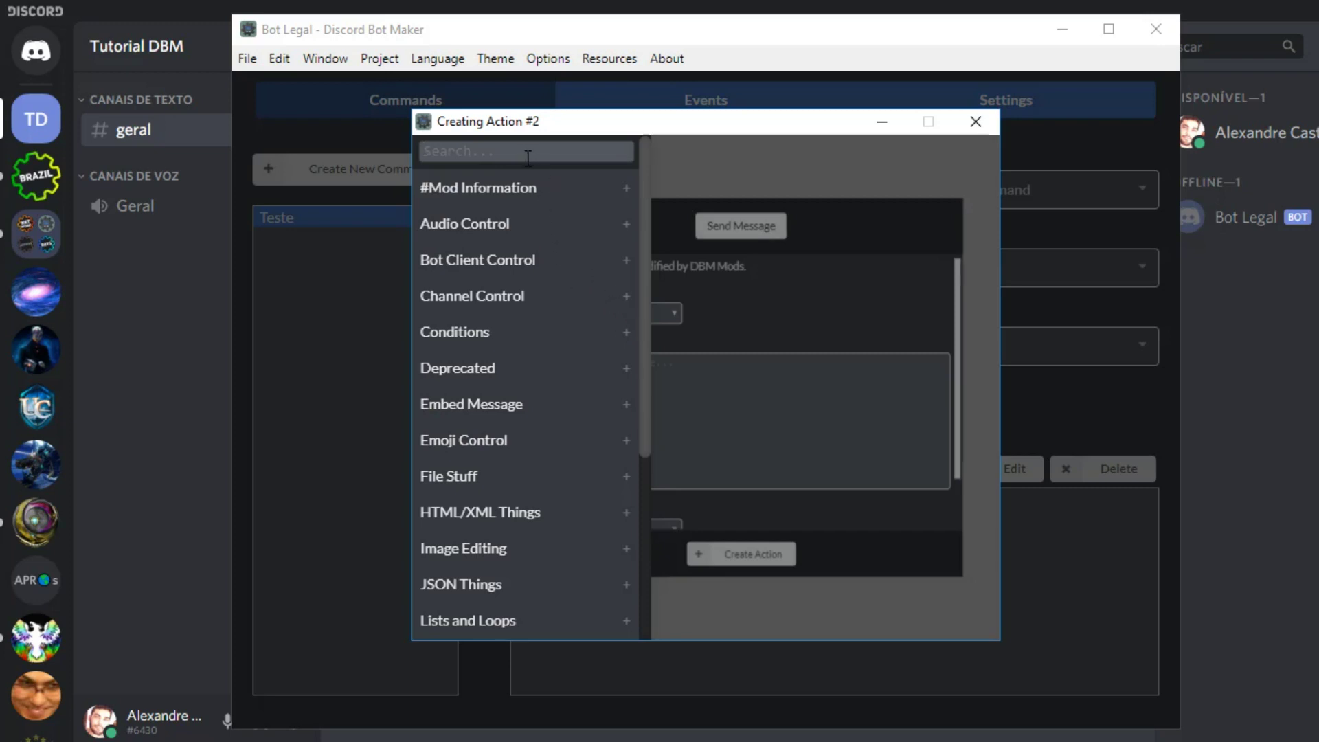
pyautogui.write('criar')
pyautogui.press('BackSpace')
pyautogui.press('BackSpace')
pyautogui.press('BackSpace')
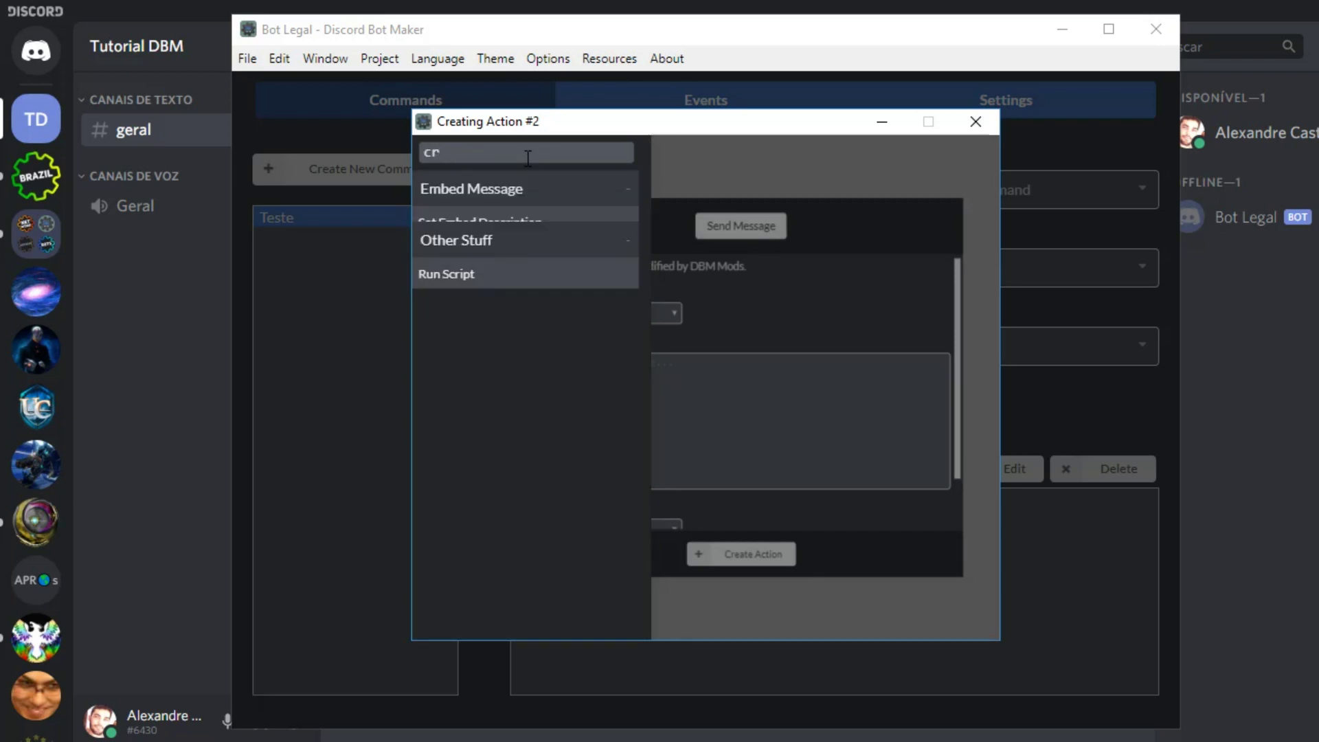
pyautogui.write('eate')
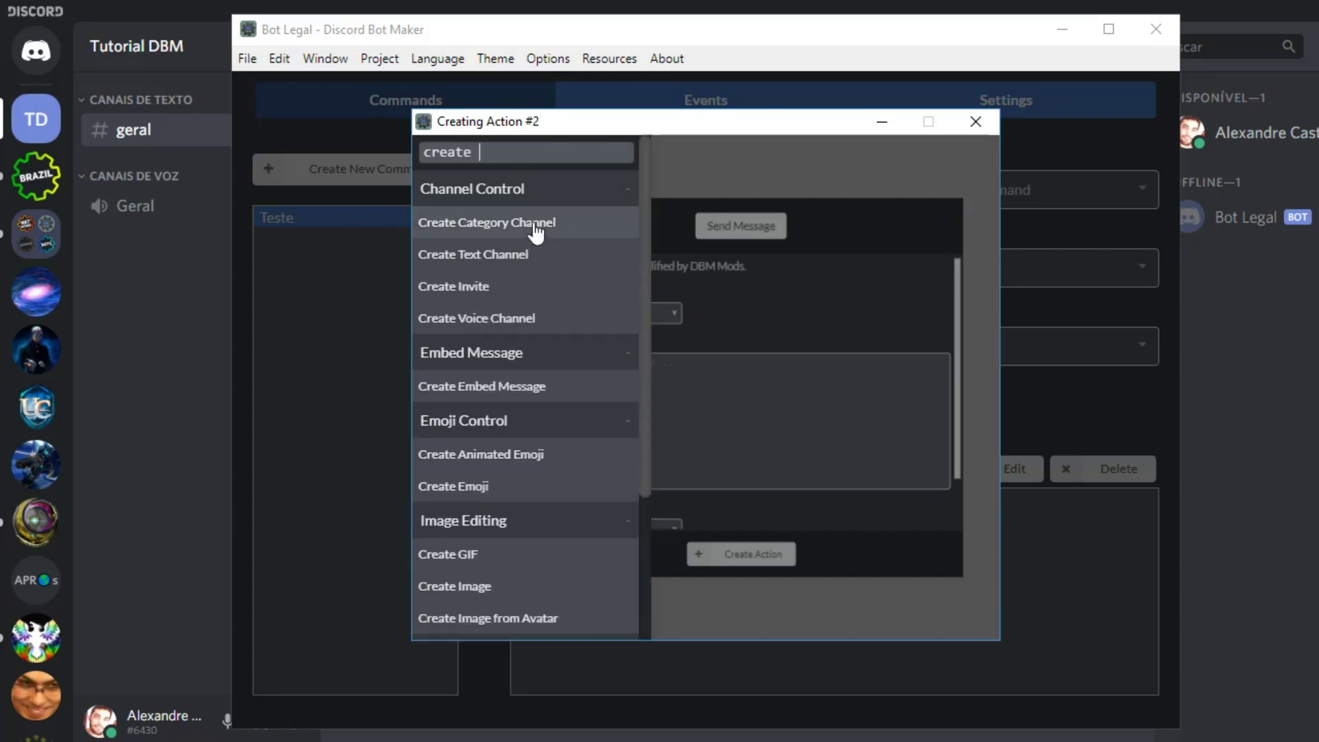
pyautogui.write(' r')
pyautogui.click(471, 224)
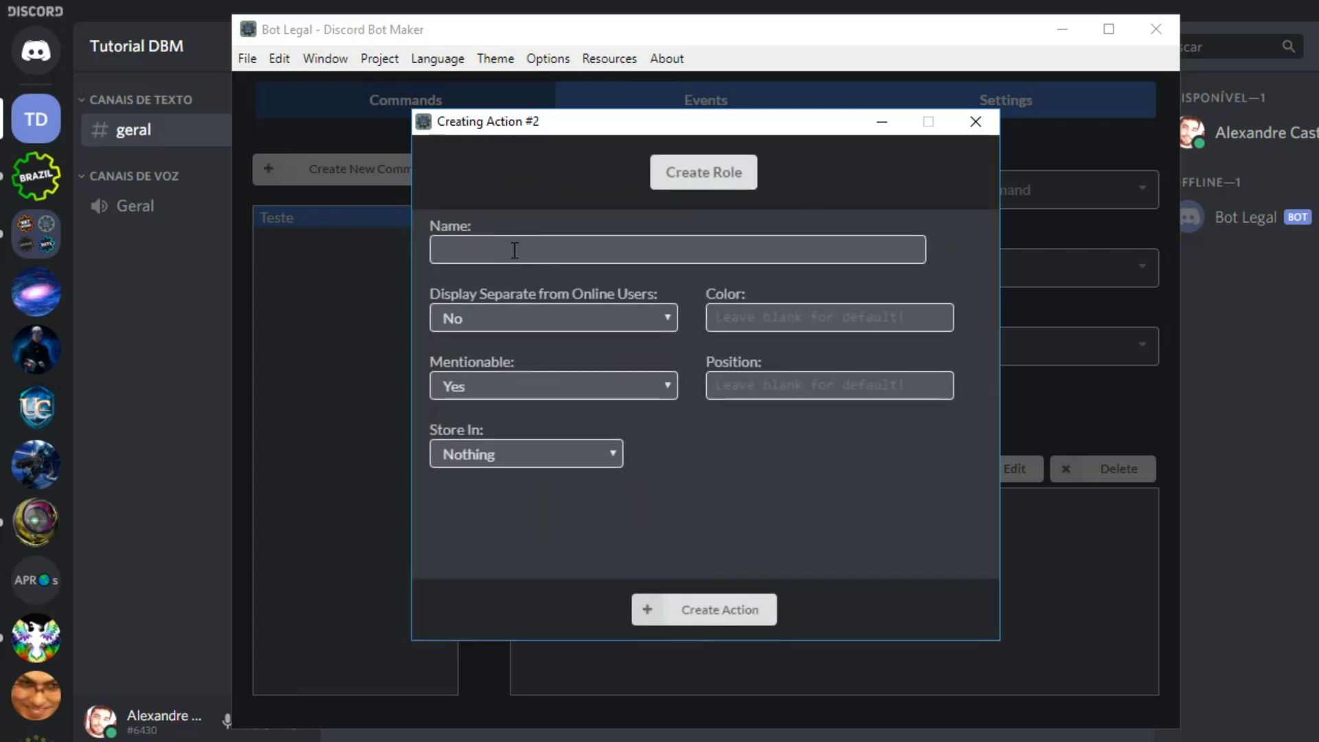
# - Name the role "Cargo de TEste", keeping separate display at No and Mentionable at Yes
pyautogui.click(642, 259)
pyautogui.write('Cargo de TEste')
pyautogui.click(538, 318)
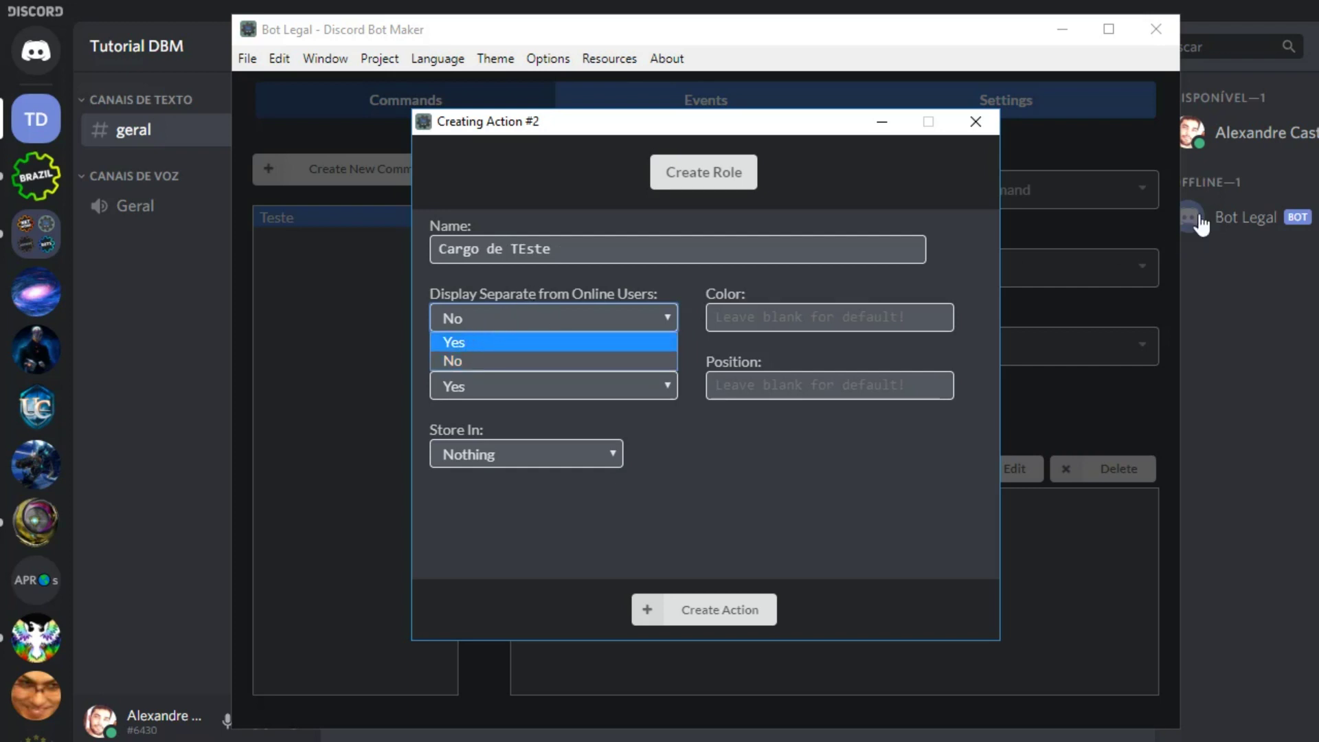
pyautogui.click(499, 361)
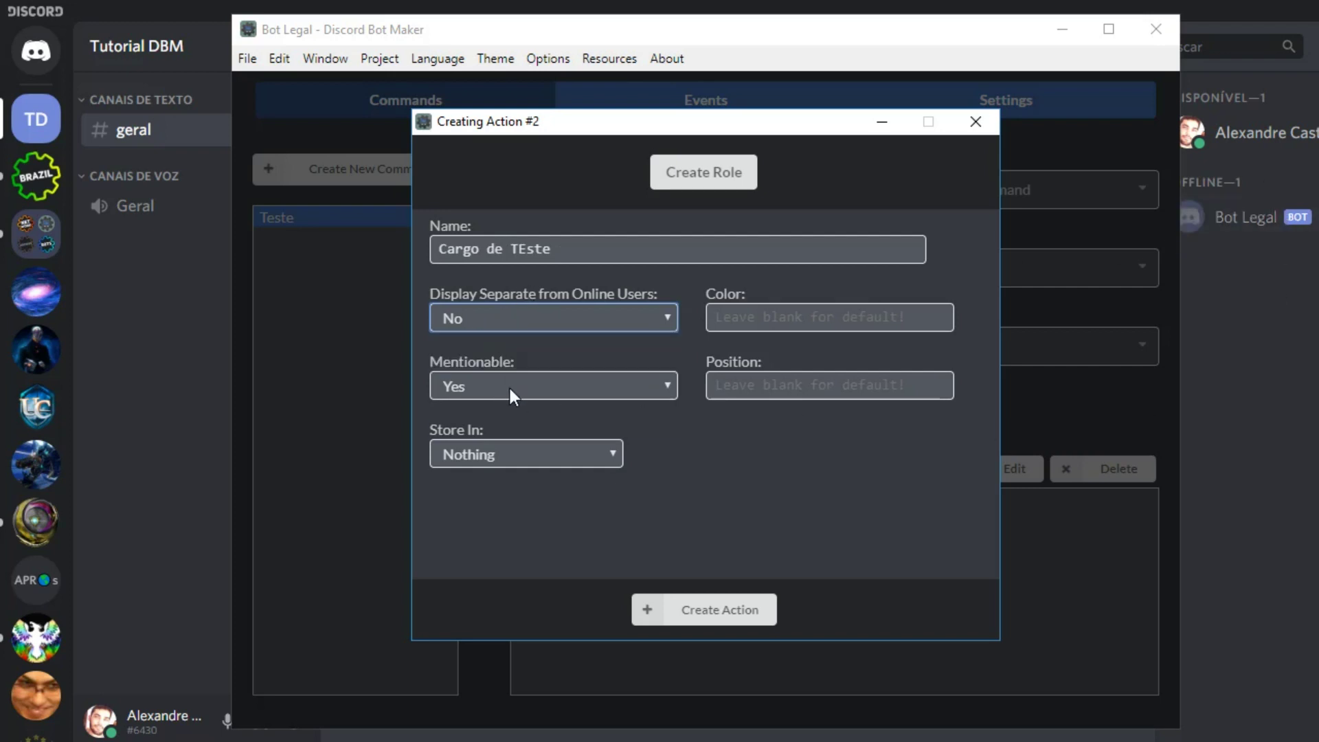
pyautogui.click(510, 388)
pyautogui.click(523, 408)
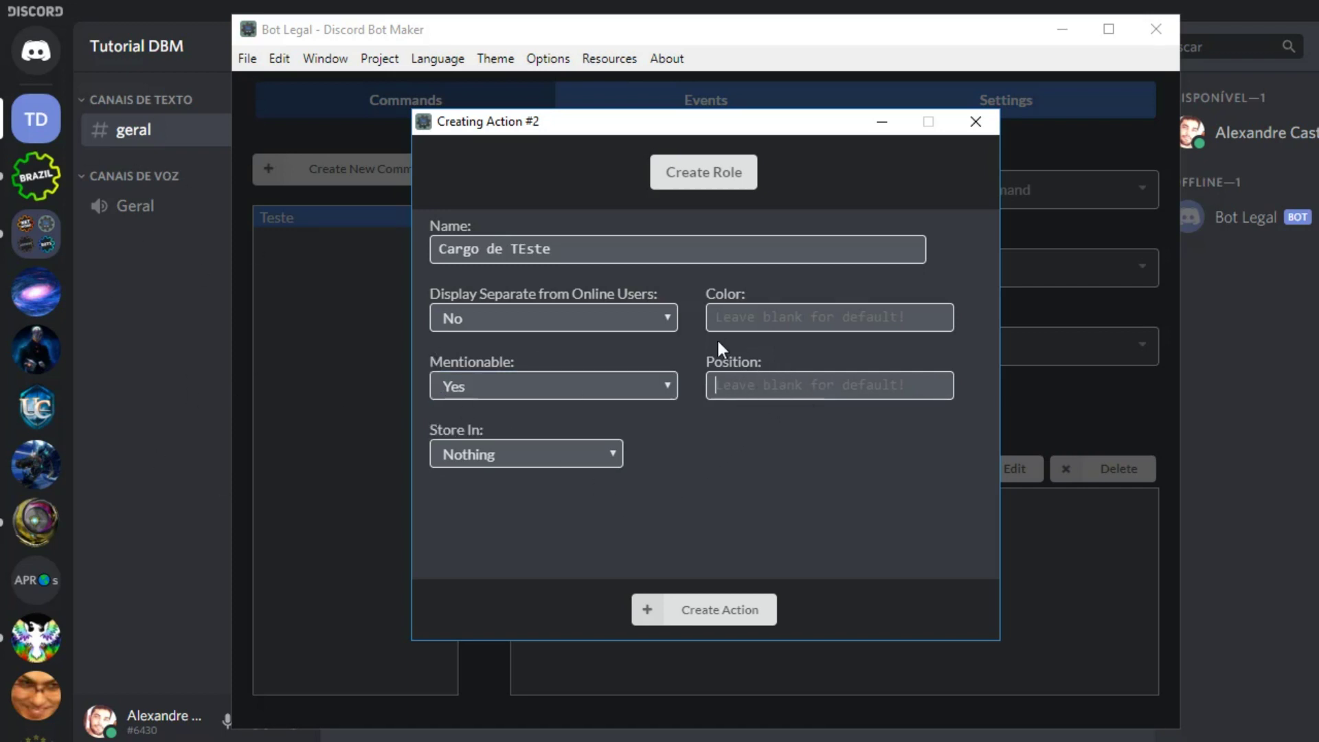
# - Correct the role name to "Cargo de Teste", keep storage at Nothing, and add the action to the command
pyautogui.click(738, 313)
pyautogui.moveTo(518, 249); pyautogui.dragTo(527, 248)
pyautogui.write('e')
pyautogui.click(587, 448)
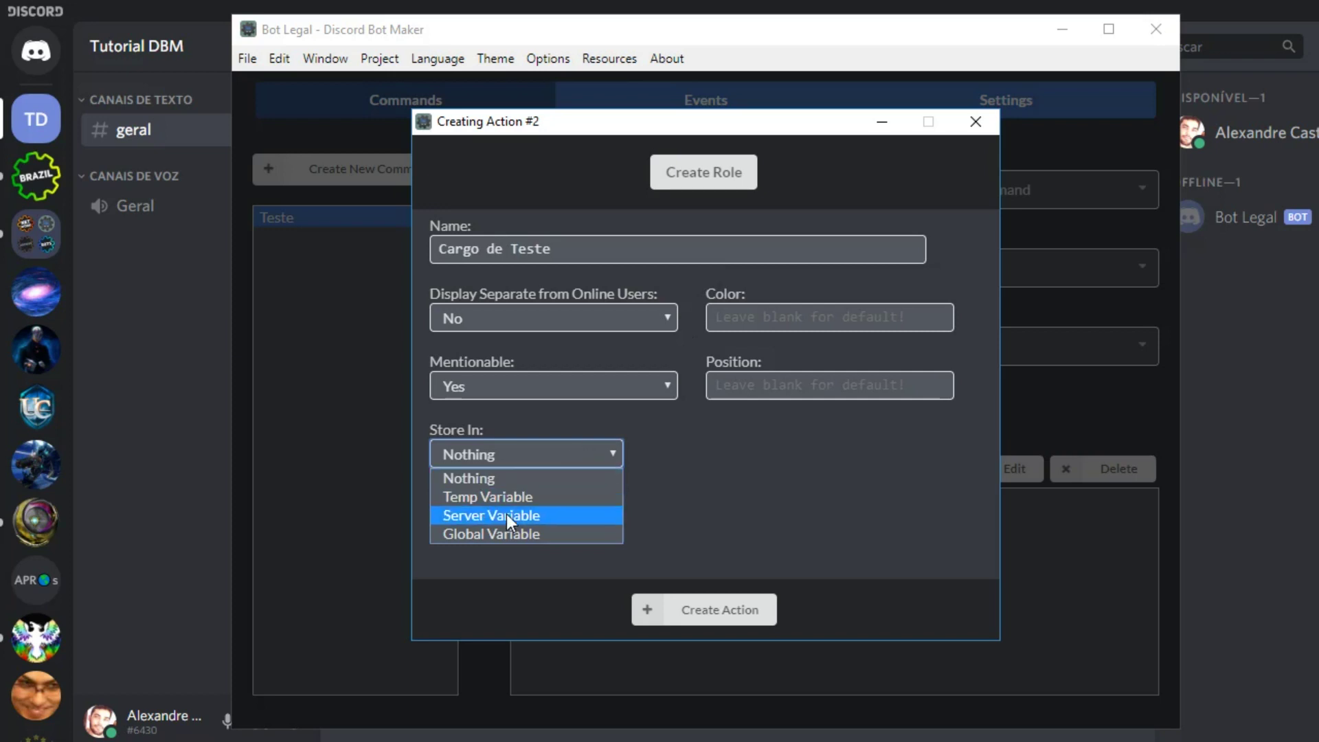
pyautogui.click(755, 455)
pyautogui.click(715, 609)
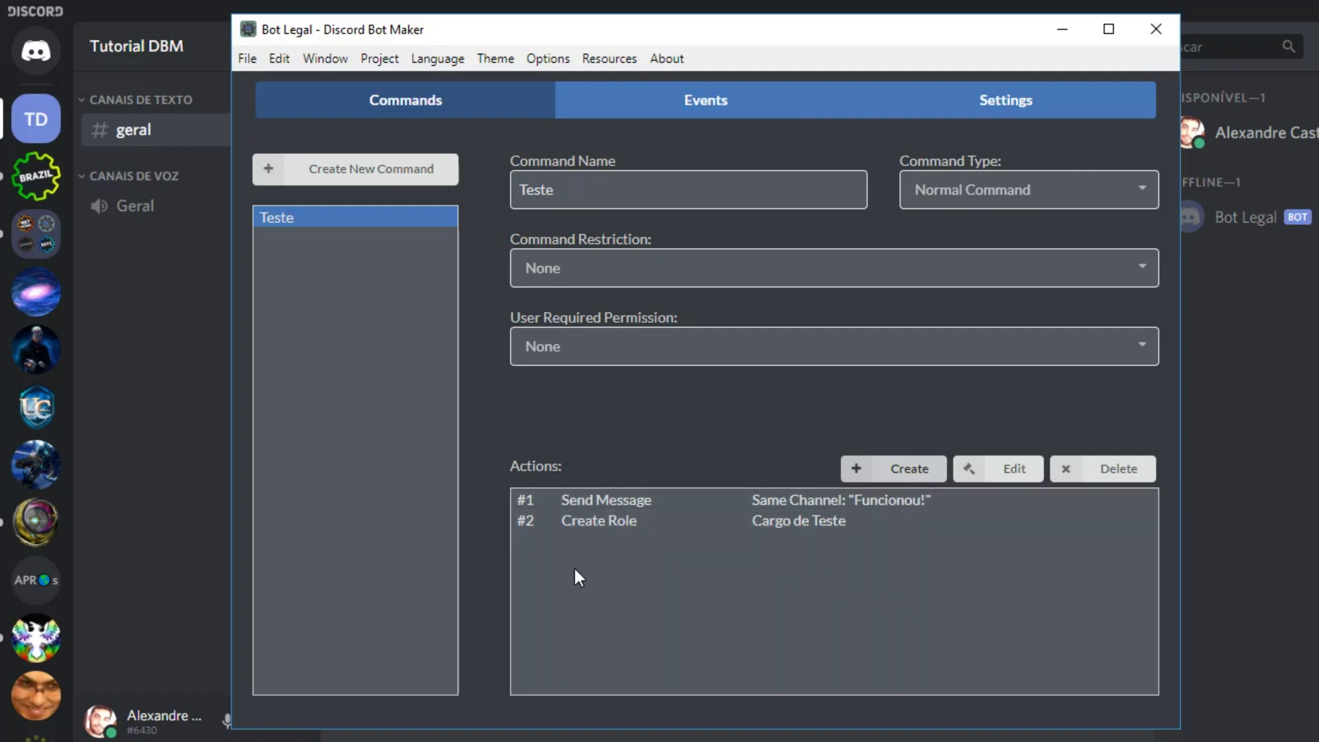
# - Add a Set Bot Game action to the Teste command with the game name "Jogo Legal"
pyautogui.click(902, 484)
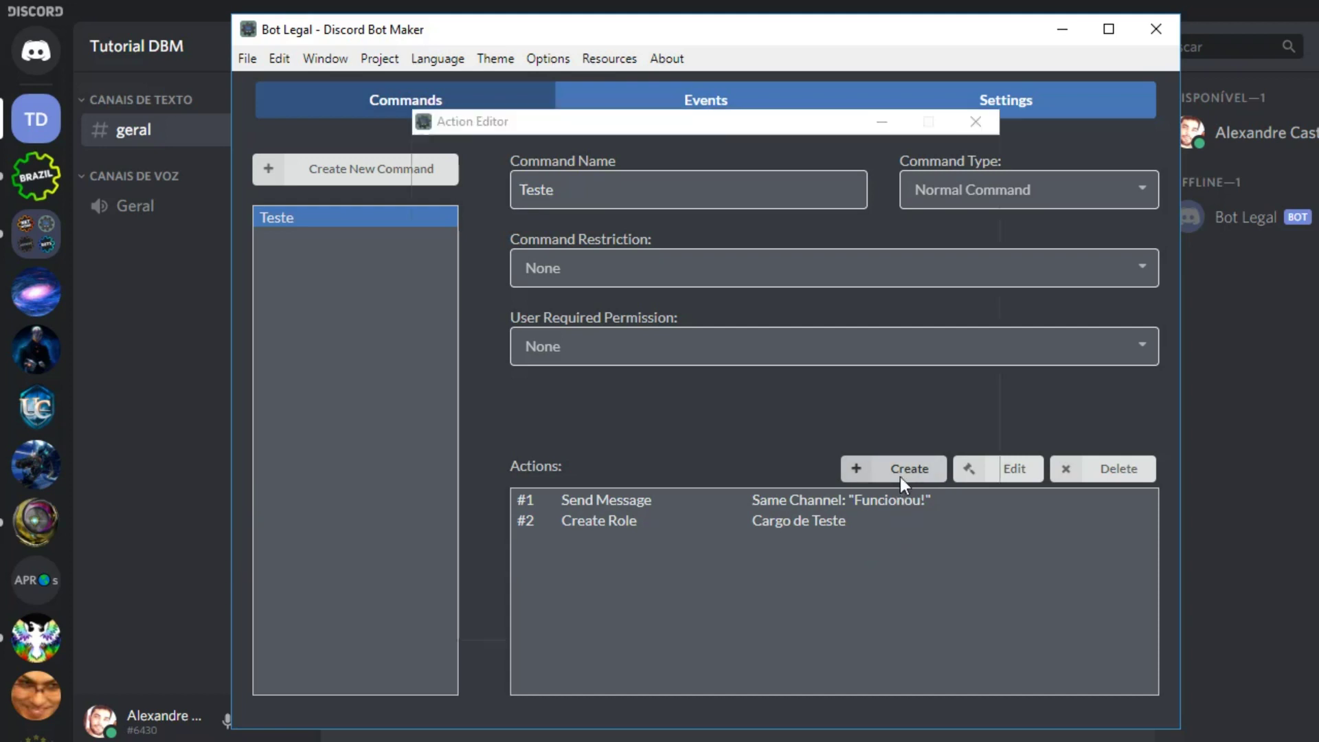
pyautogui.click(707, 178)
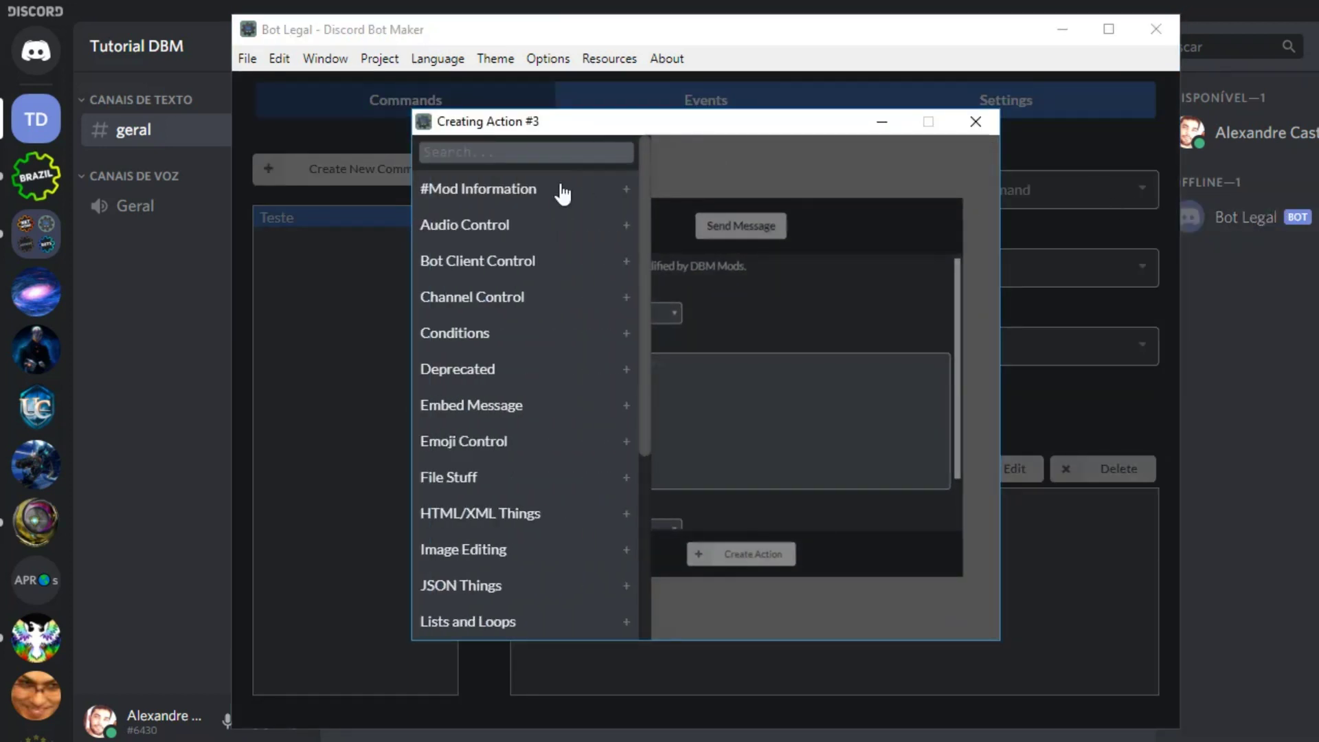
pyautogui.click(541, 153)
pyautogui.write('set bot')
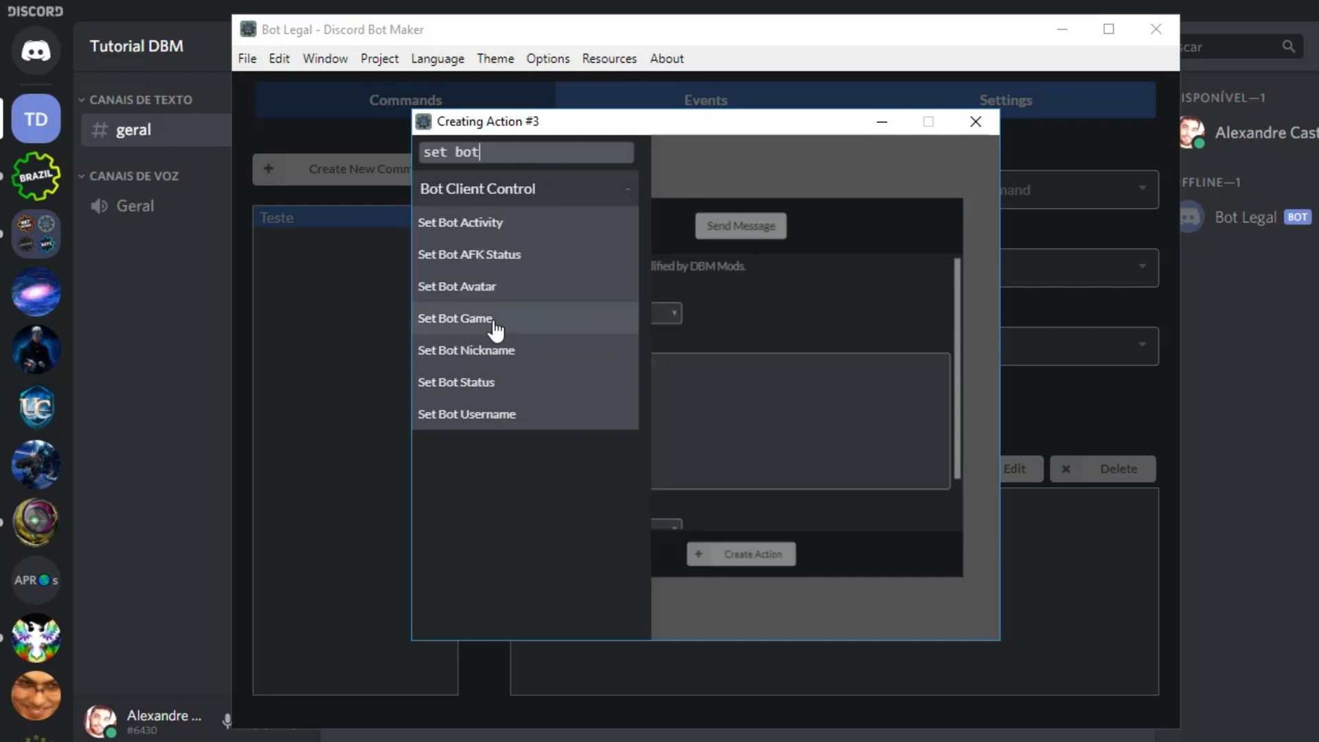
pyautogui.click(494, 323)
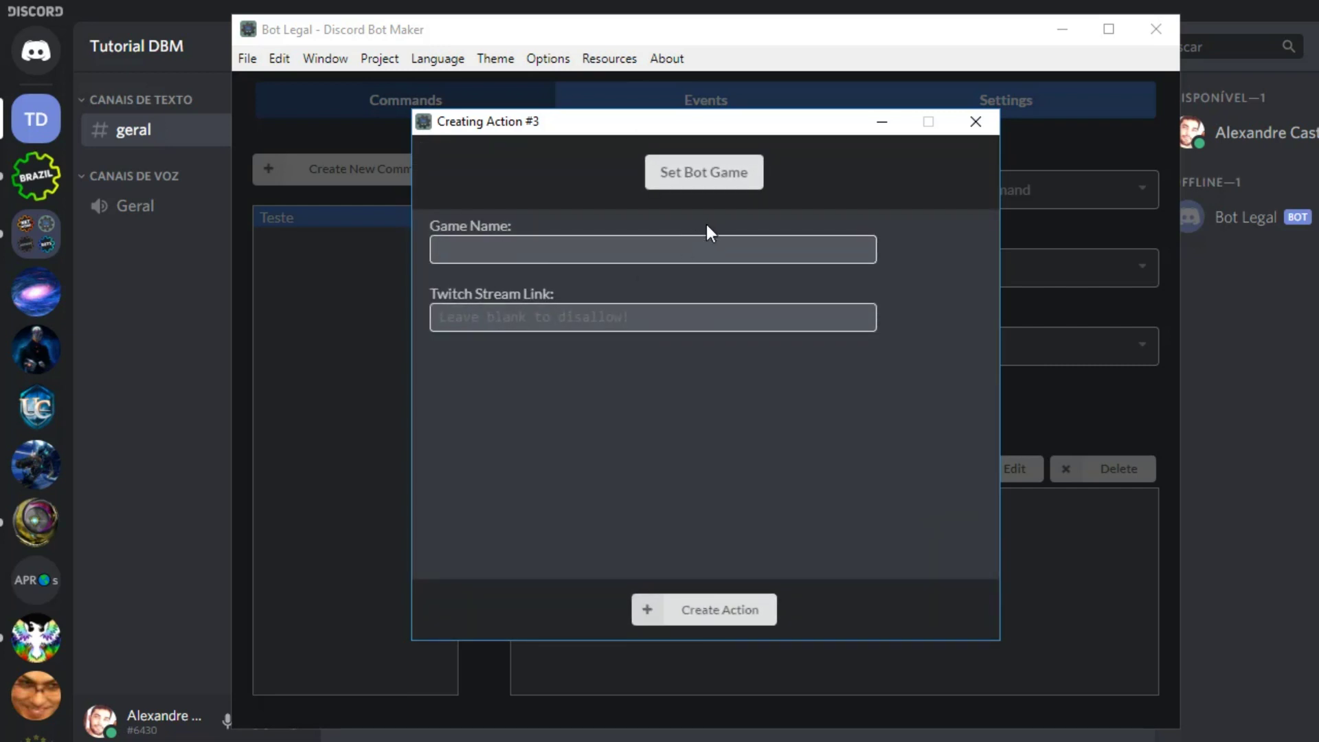
pyautogui.write('Jogo Legal')
pyautogui.click(708, 610)
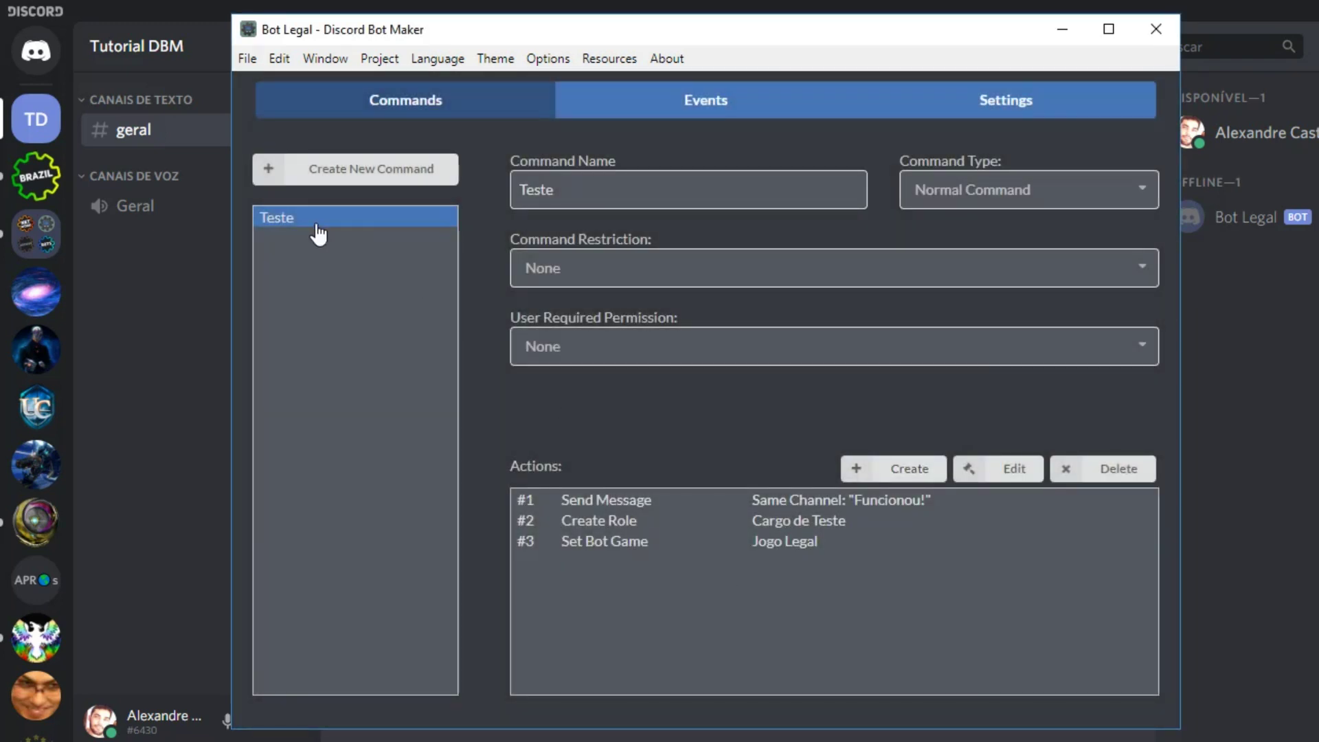
# - Go over the Teste command's three actions and save the project
pyautogui.click(654, 499)
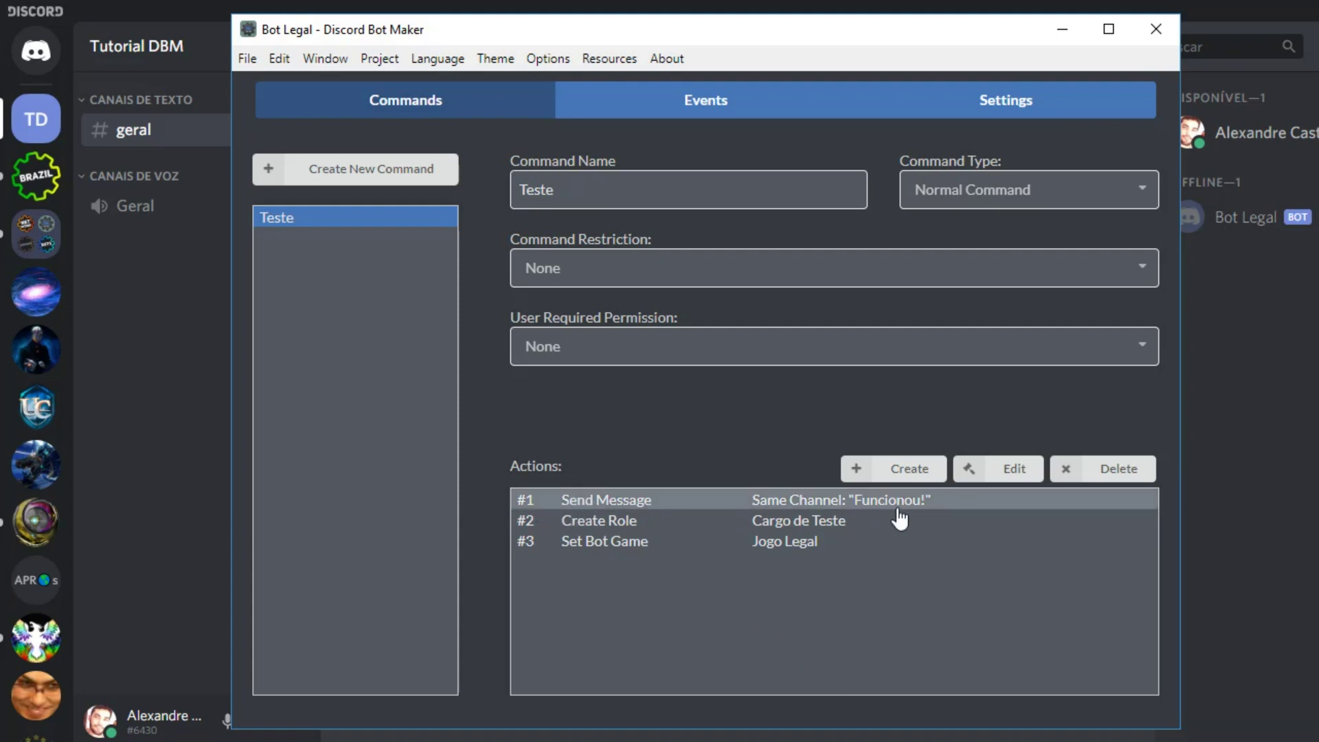
pyautogui.click(871, 520)
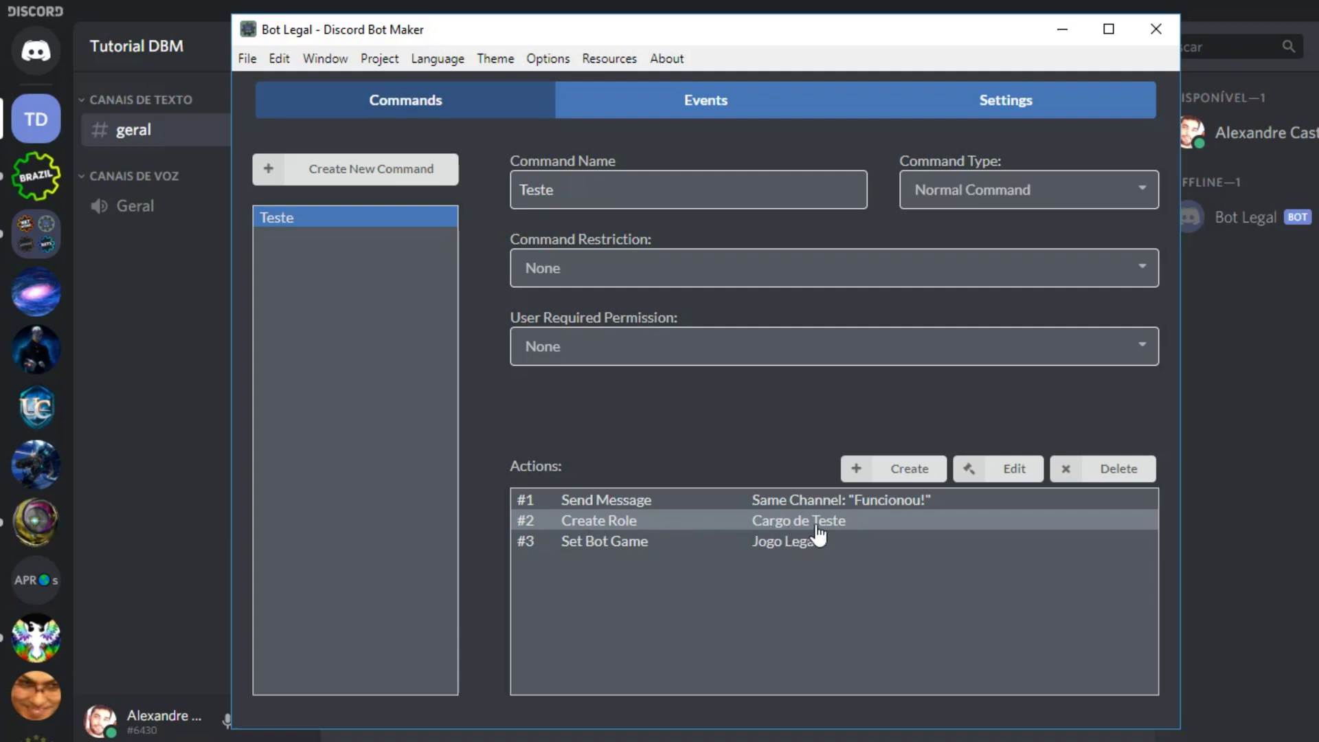
pyautogui.click(599, 541)
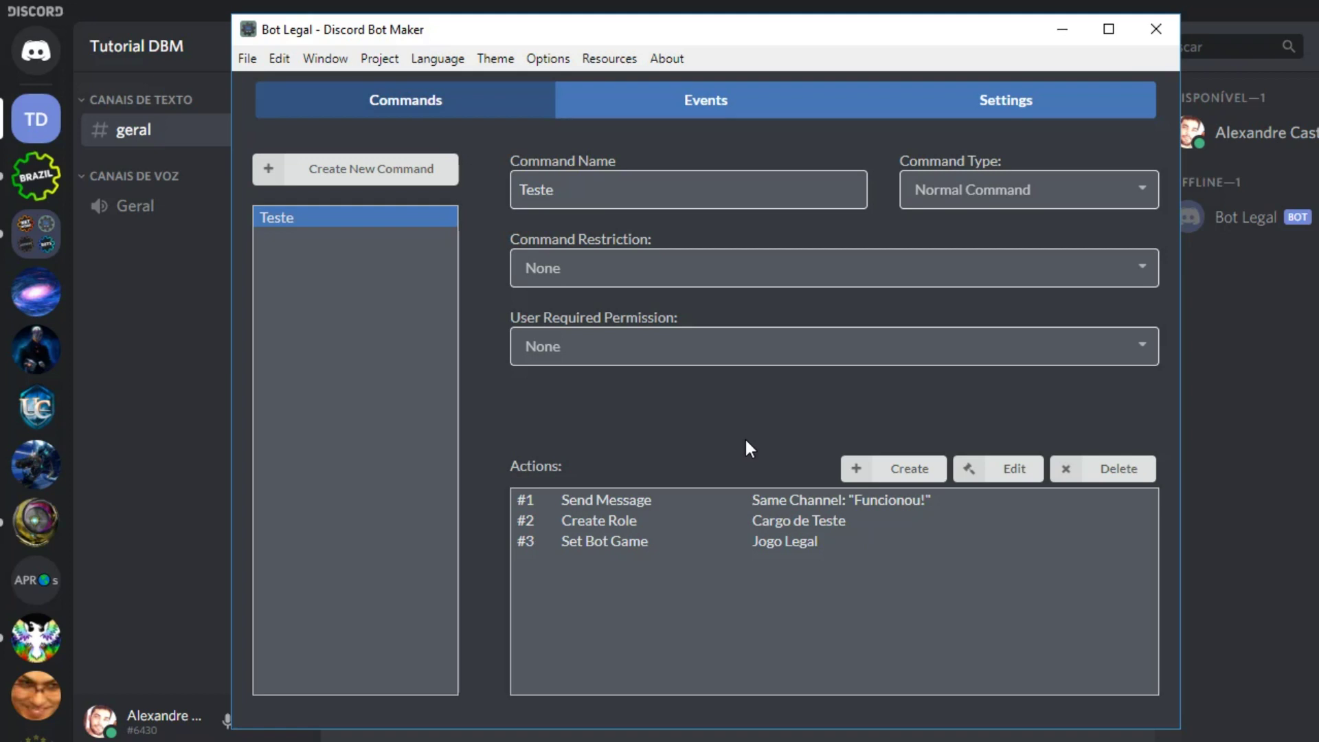
pyautogui.hotkey('ctrl', 's')
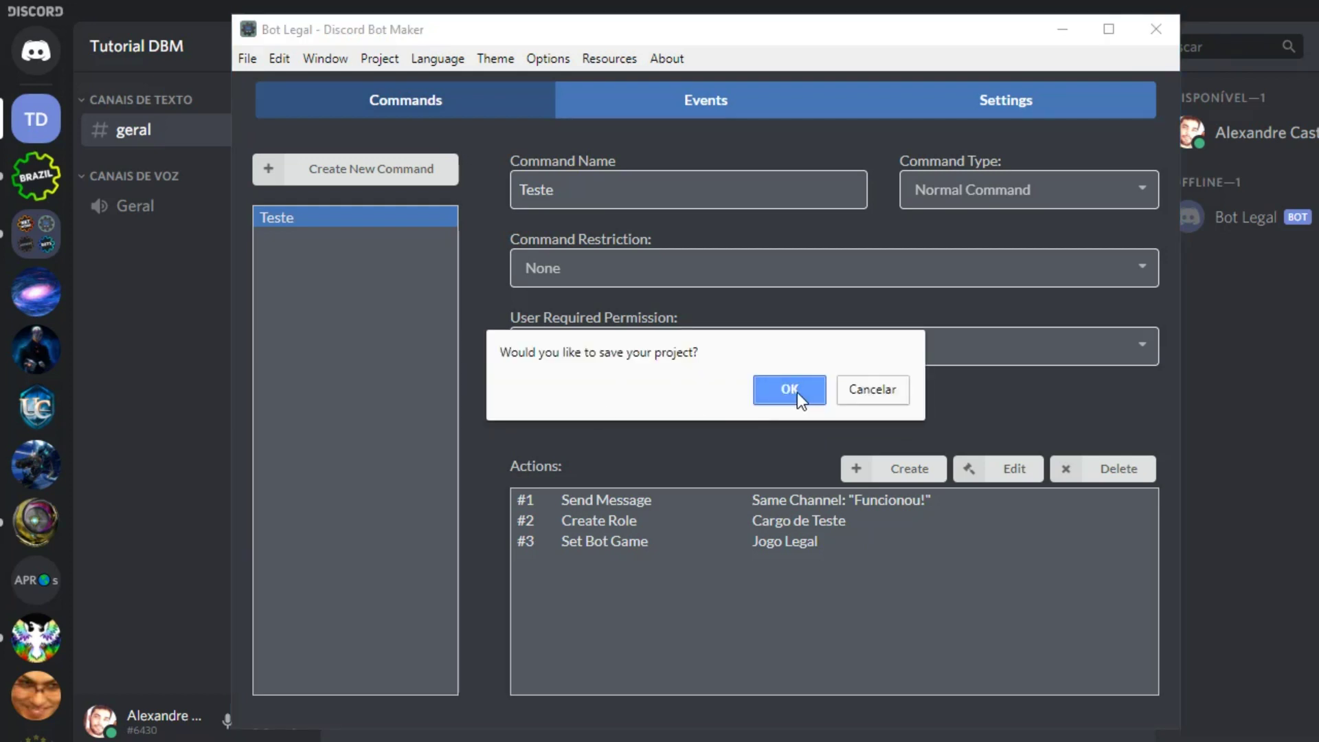
pyautogui.click(797, 393)
# - Switch to Discord and send "/Teste" in the geral channel to run the command
pyautogui.click(184, 512)
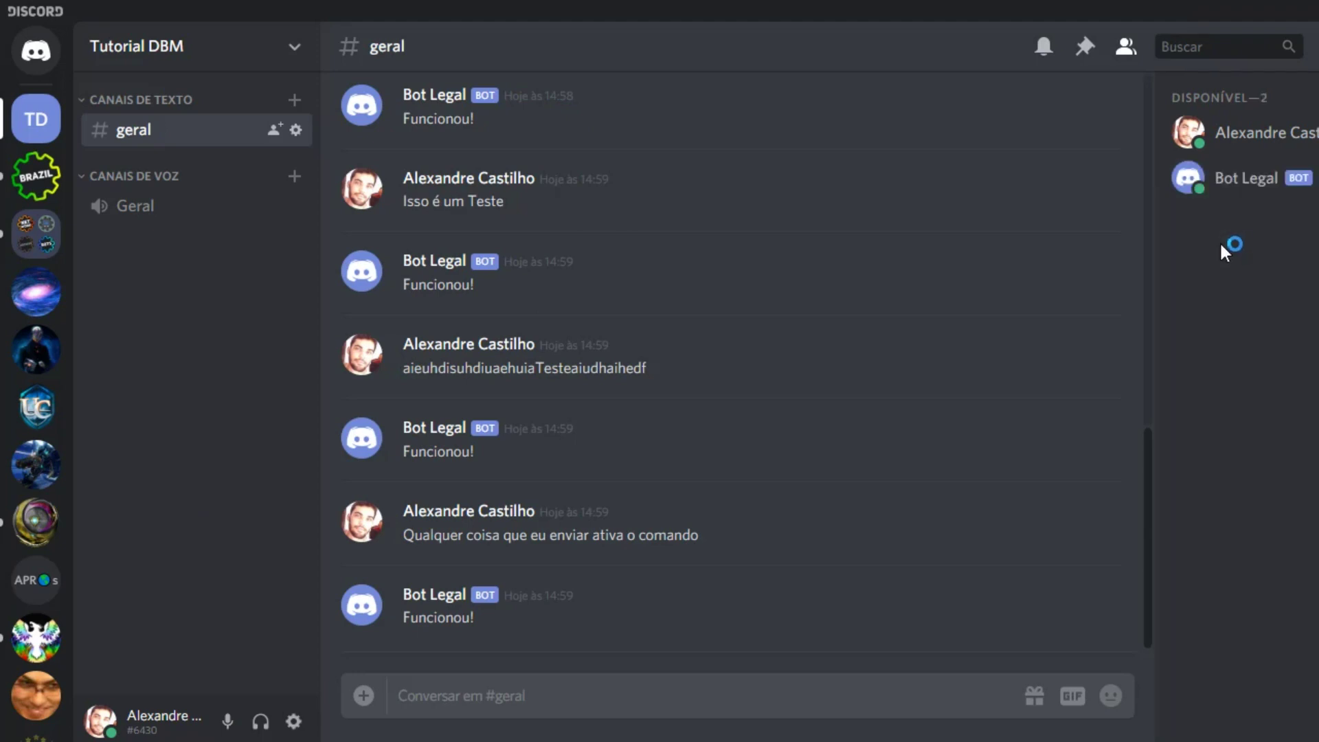
pyautogui.click(803, 694)
pyautogui.write('/Teste')
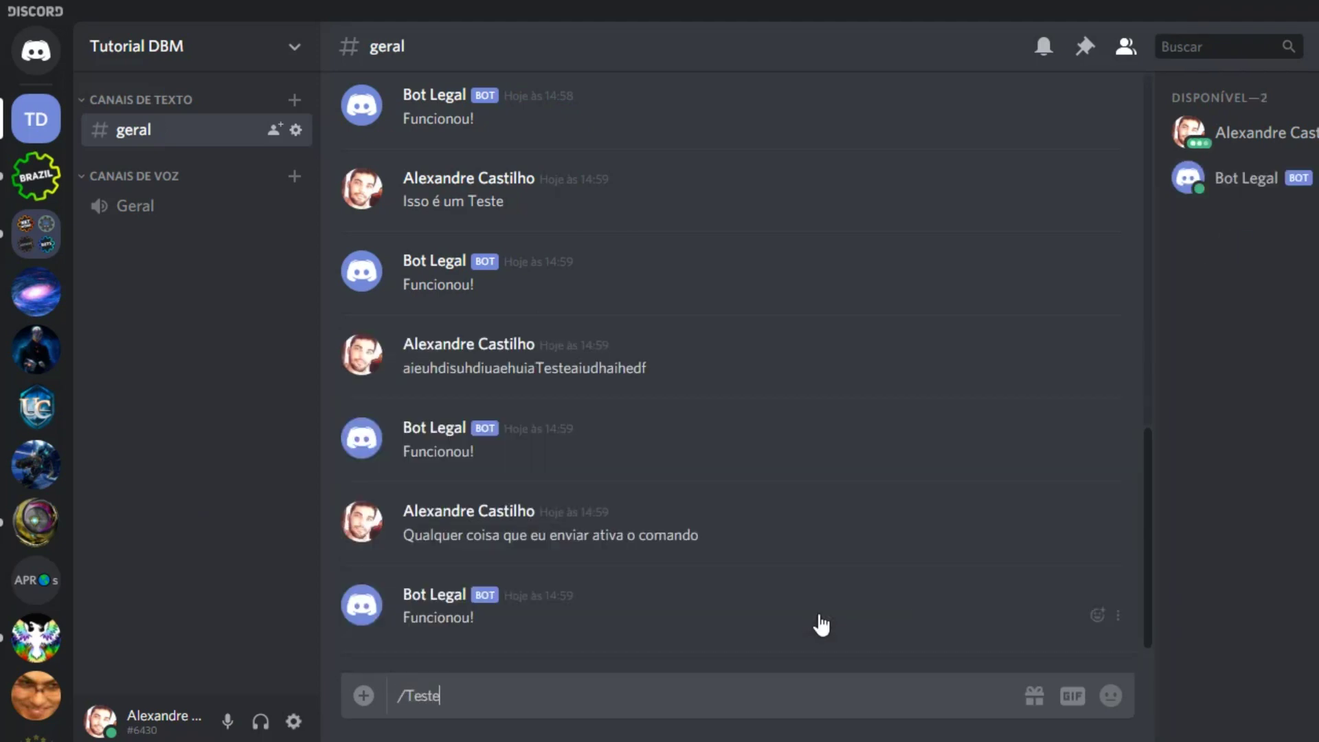
pyautogui.press('Return')
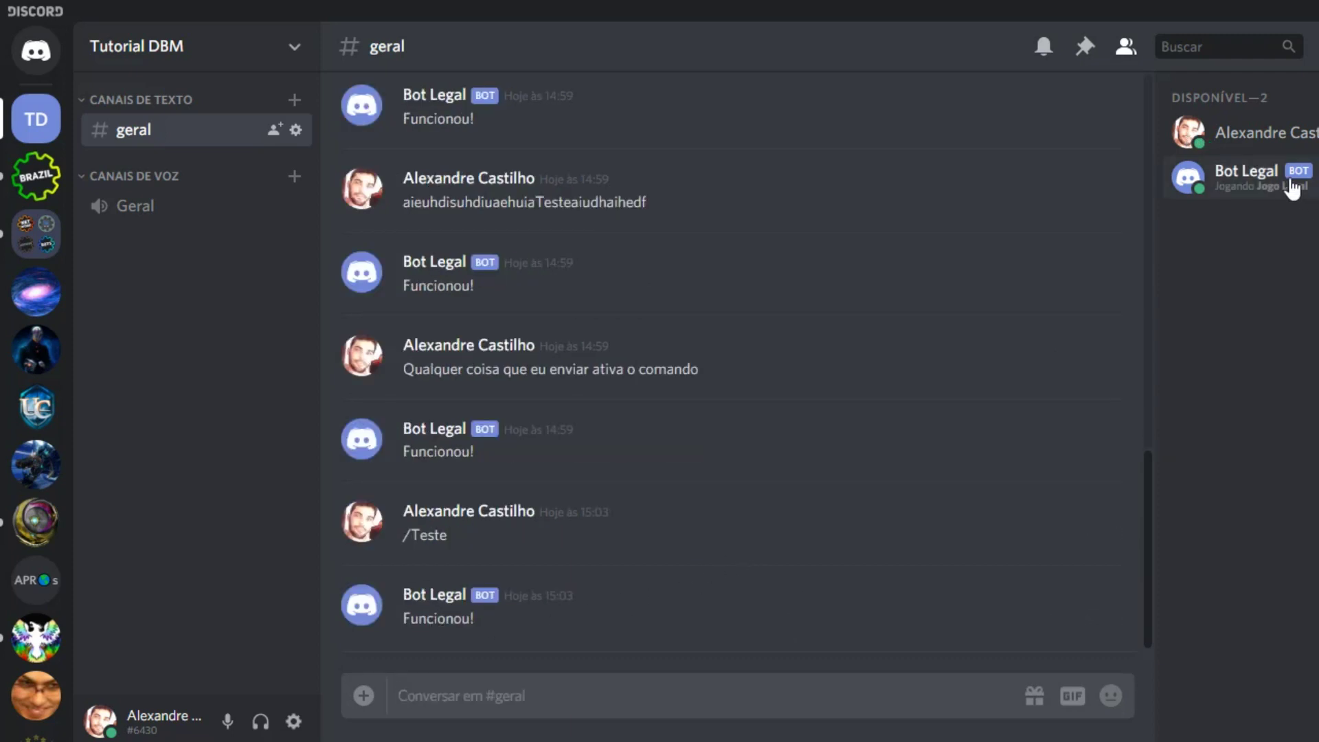
# - Inspect the Cargo de Teste role in the Tutorial DBM server's role settings, and return to the geral channel
pyautogui.rightClick(36, 116)
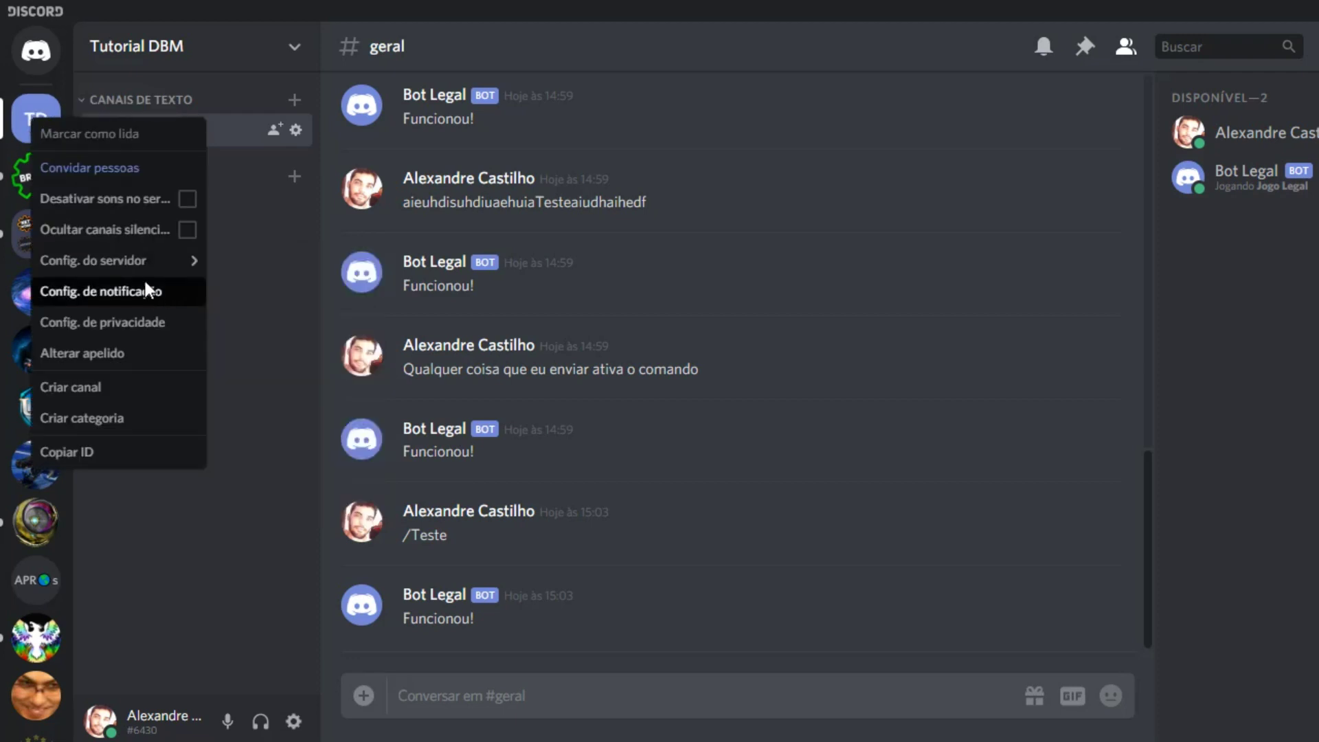
pyautogui.moveTo(172, 261)
pyautogui.click(268, 347)
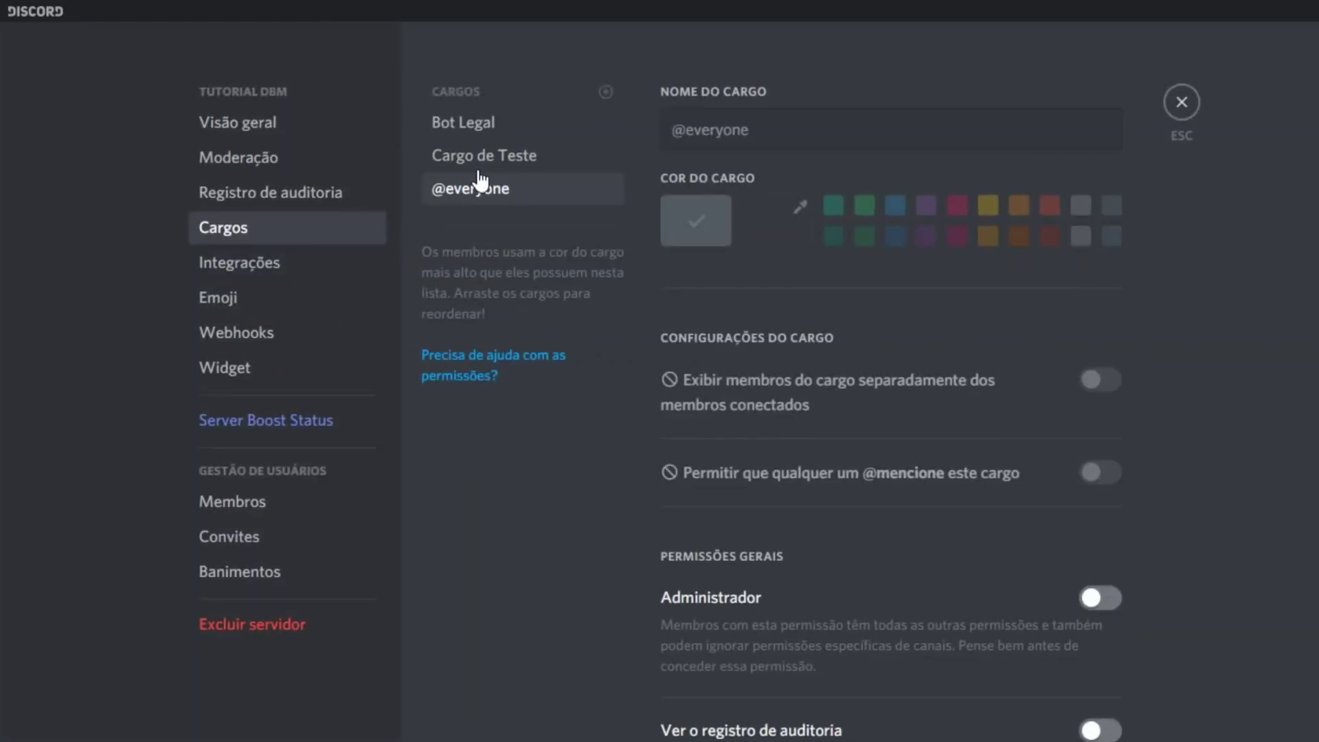
pyautogui.click(496, 154)
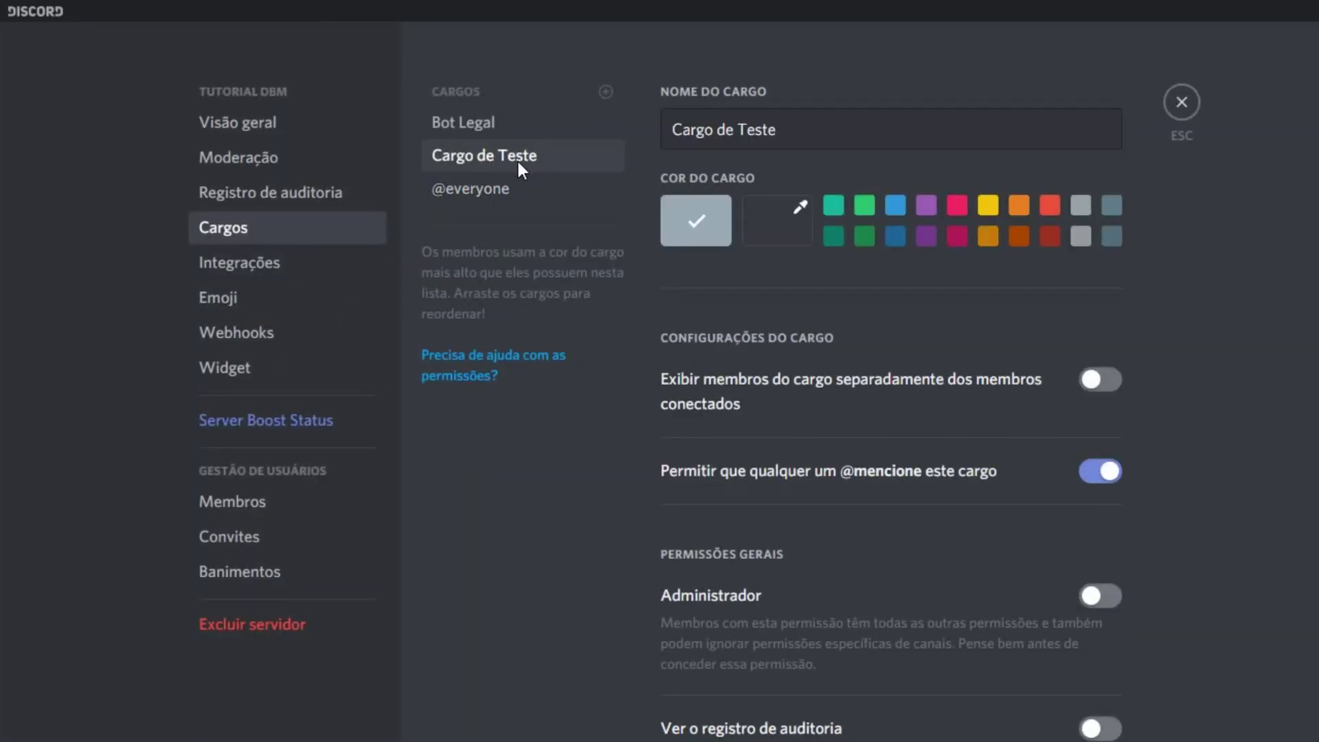
pyautogui.press('Escape')
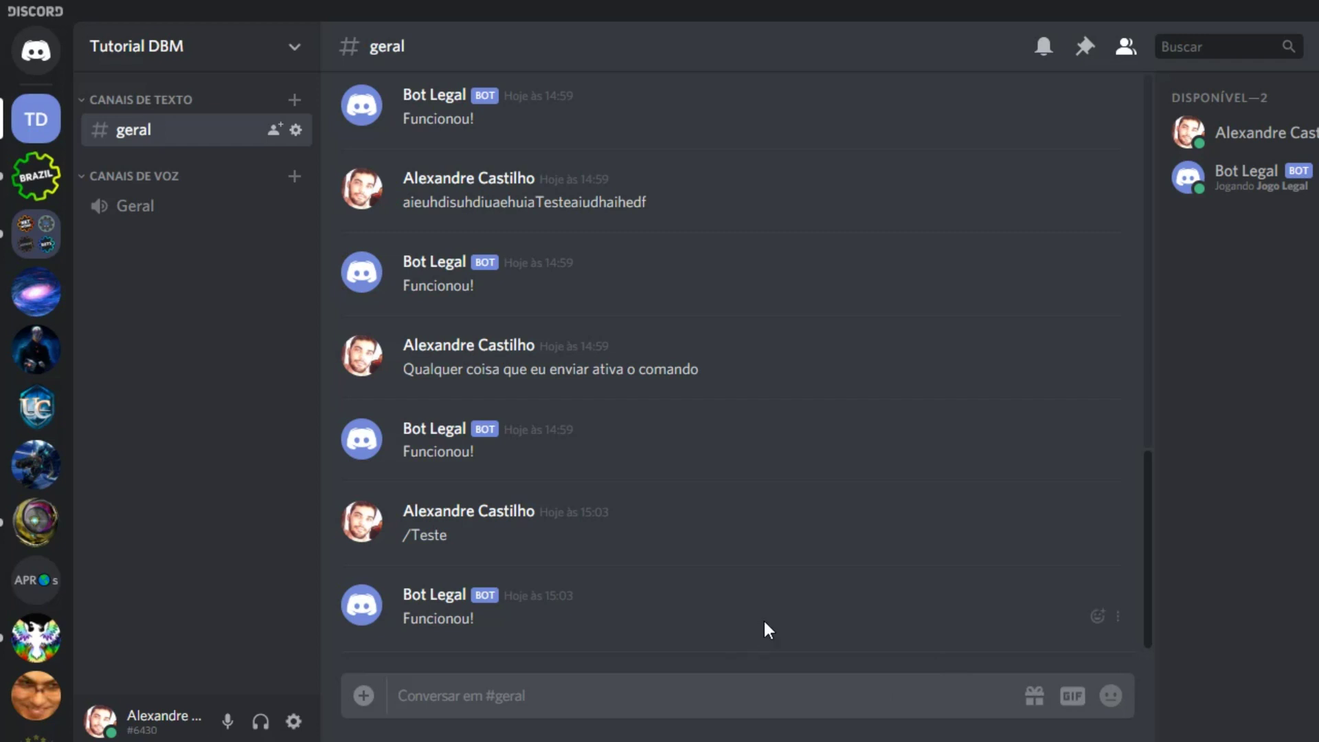
pyautogui.click(764, 622)
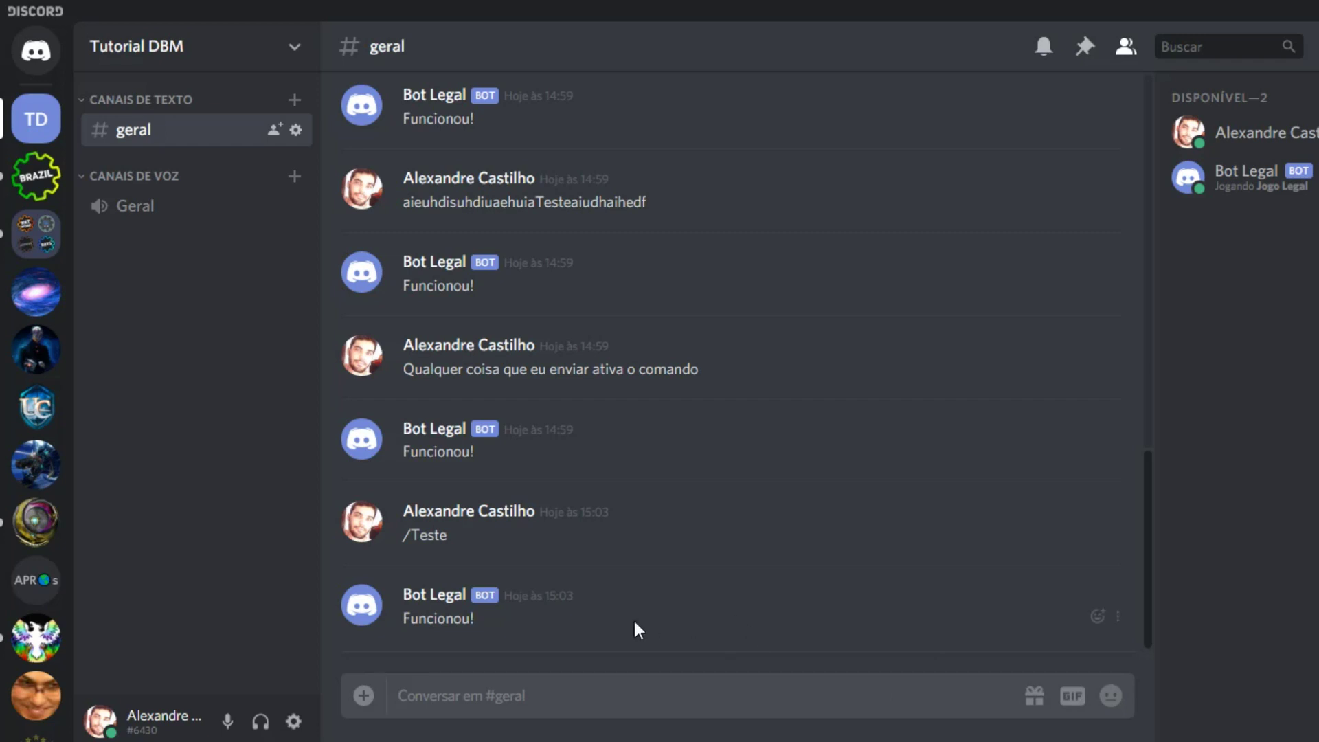